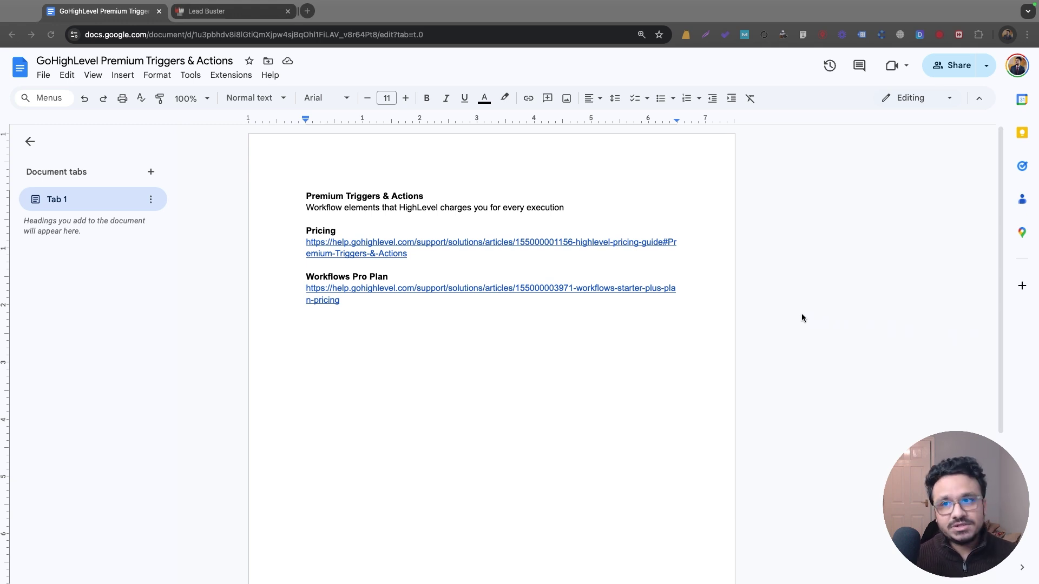
Step: Create a blank workflow from scratch named 'Premium Triggers-Actions' and open its trigger list
{"action": "left_click", "coordinate": [217, 11]}
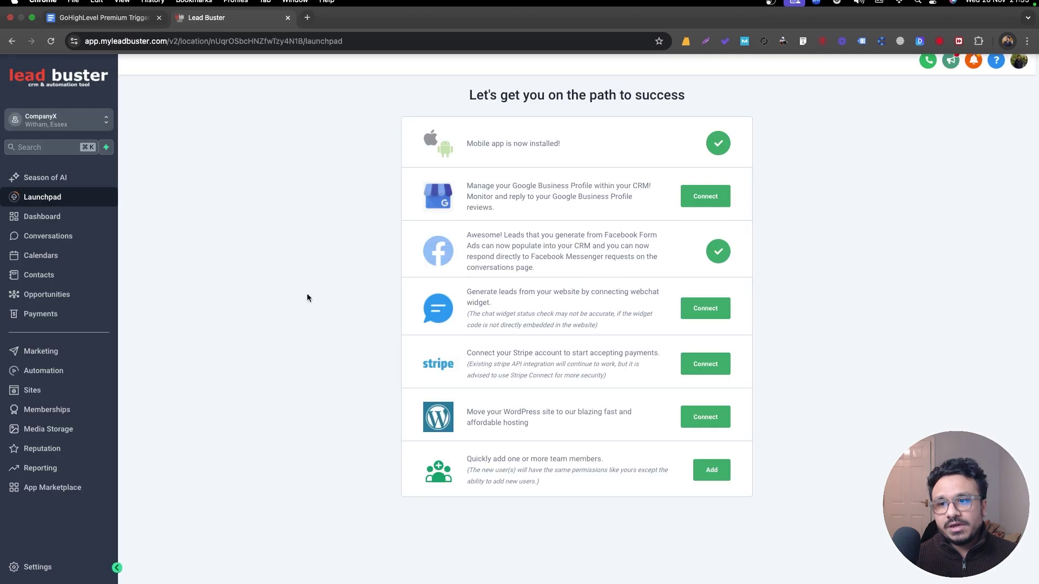
{"action": "left_click", "coordinate": [43, 371]}
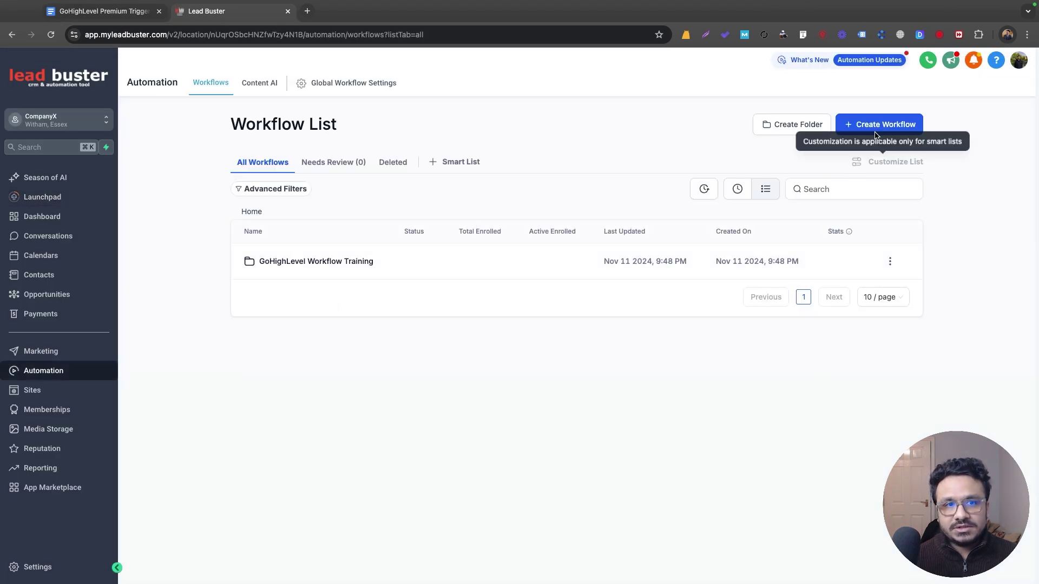
{"action": "left_click", "coordinate": [876, 128]}
{"action": "left_click", "coordinate": [855, 170]}
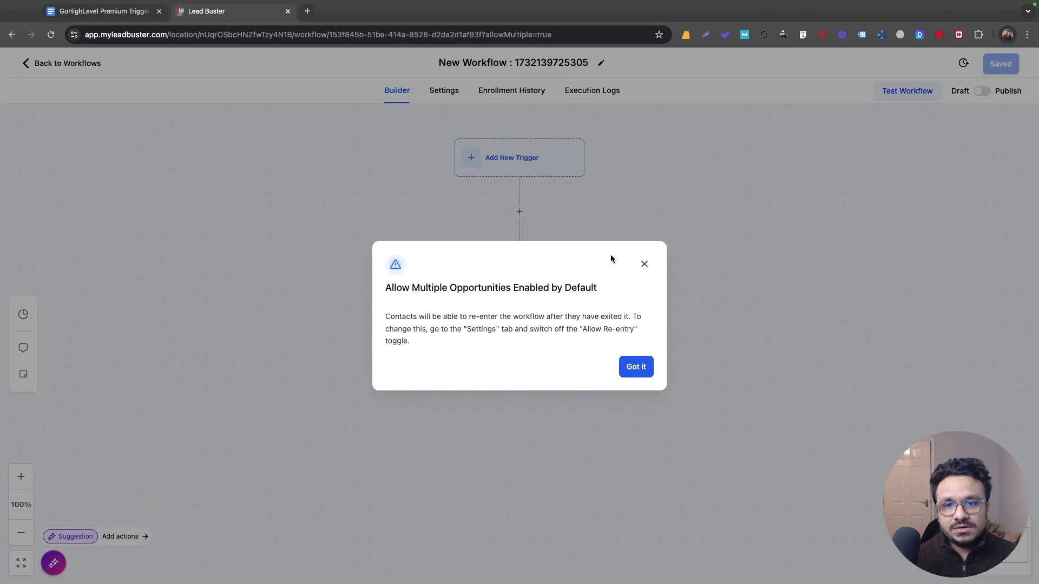
{"action": "left_click", "coordinate": [642, 261]}
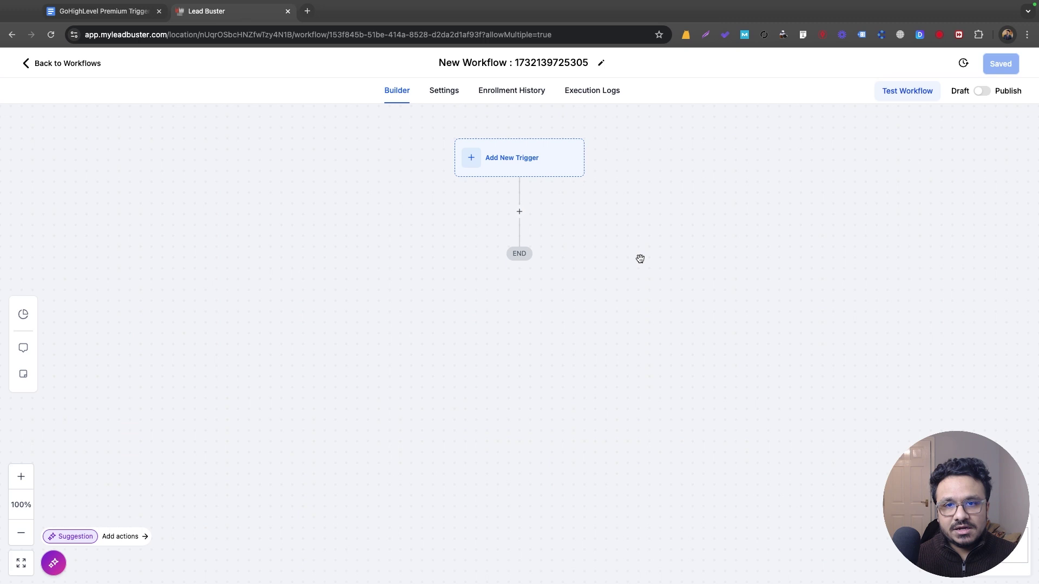
{"action": "left_click", "coordinate": [491, 64]}
{"action": "type", "text": "Premium Trigge"}
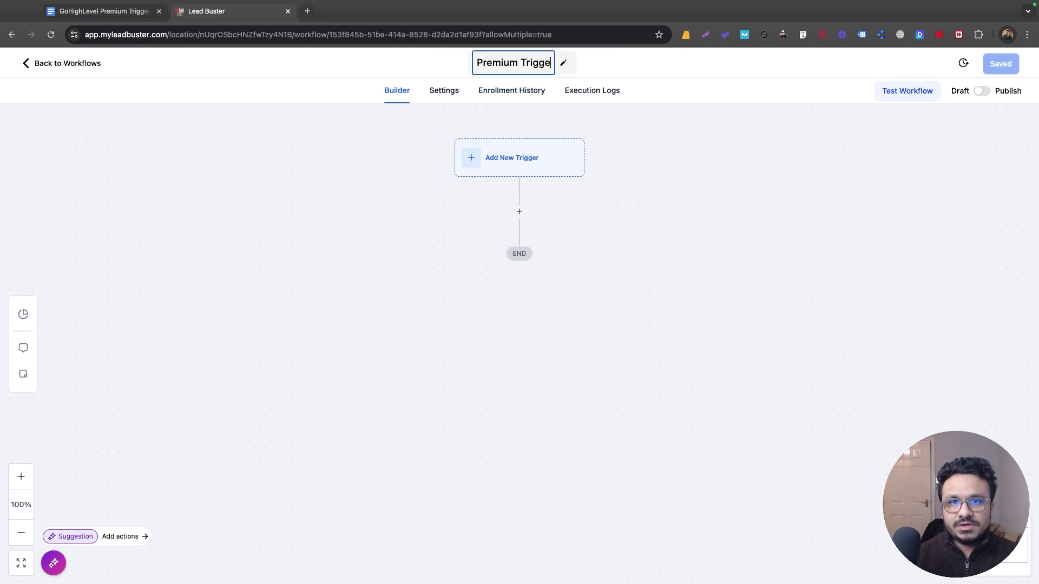
{"action": "type", "text": "rs-Actions"}
{"action": "key", "text": "Return"}
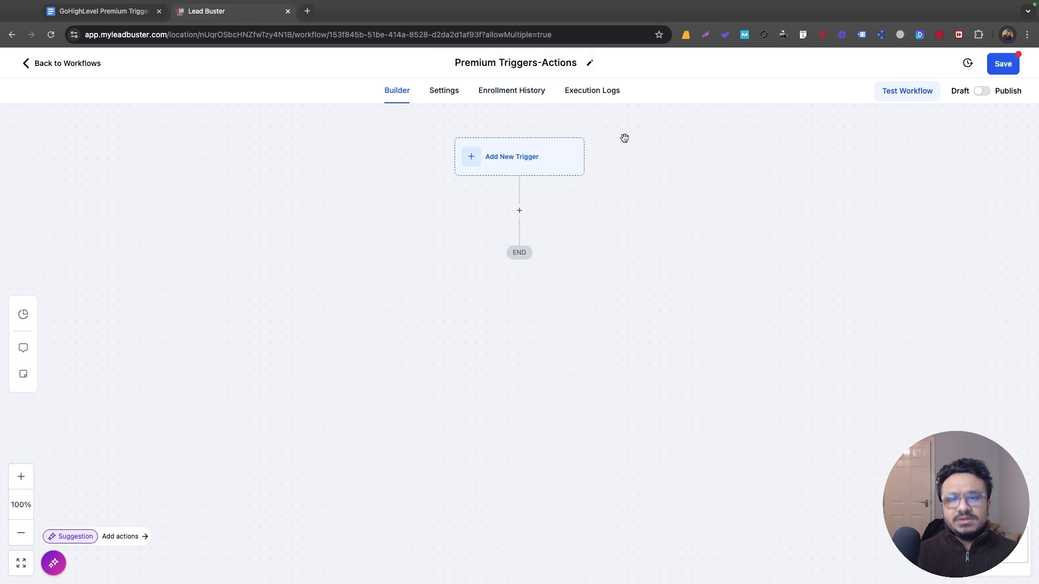
{"action": "left_click", "coordinate": [541, 172]}
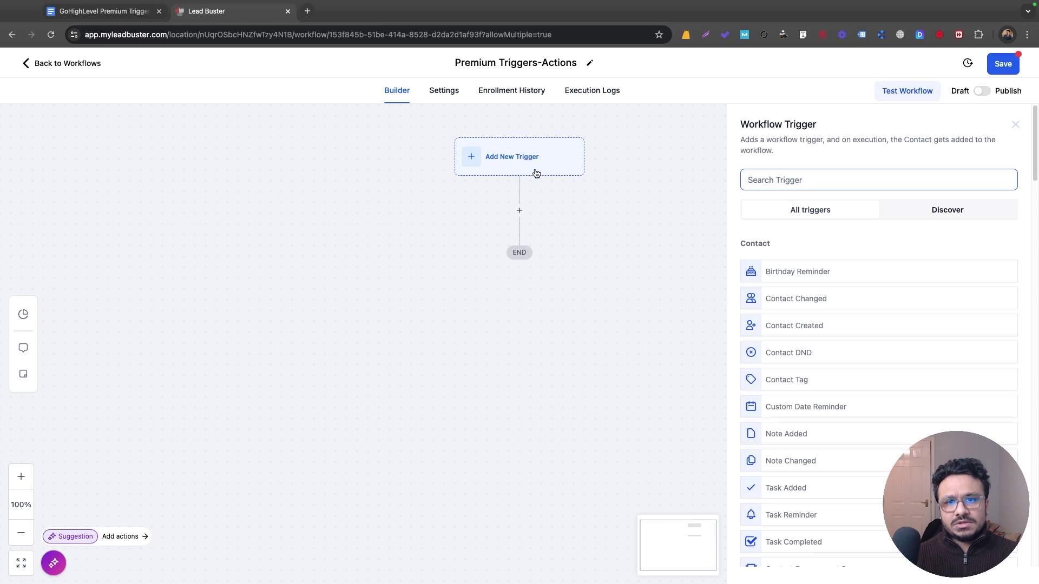
{"action": "scroll", "coordinate": [888, 329], "scroll_direction": "down", "scroll_amount": 6}
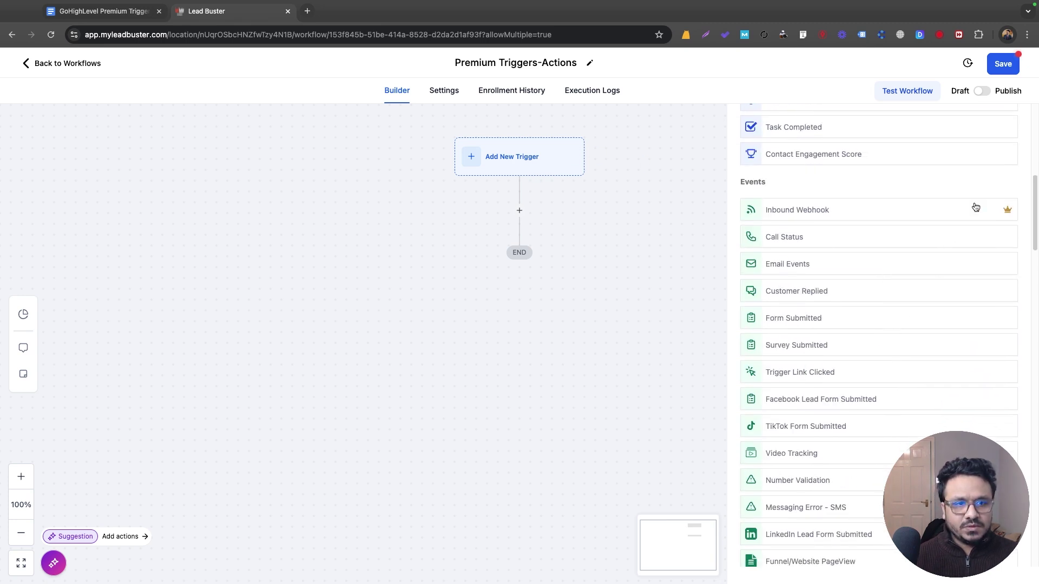
{"action": "mouse_move", "coordinate": [1009, 211]}
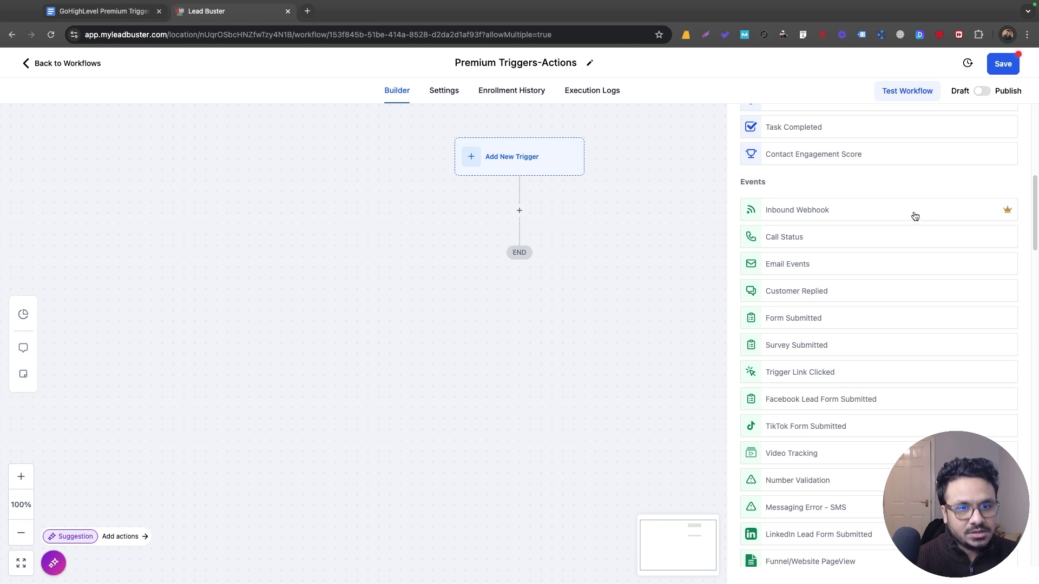
{"action": "scroll", "coordinate": [914, 217], "scroll_direction": "down", "scroll_amount": 1}
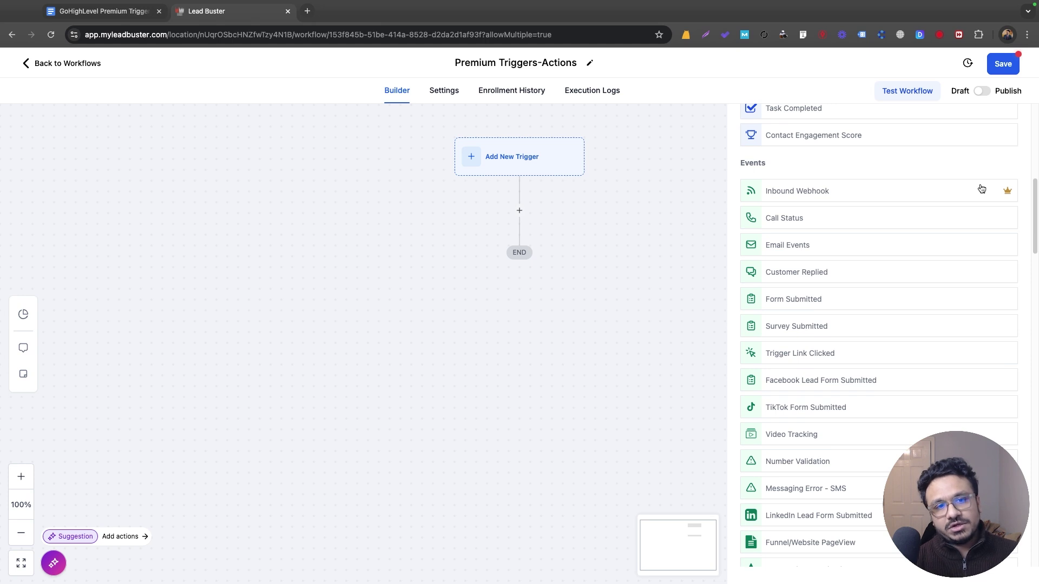
{"action": "scroll", "coordinate": [968, 243], "scroll_direction": "down", "scroll_amount": 20}
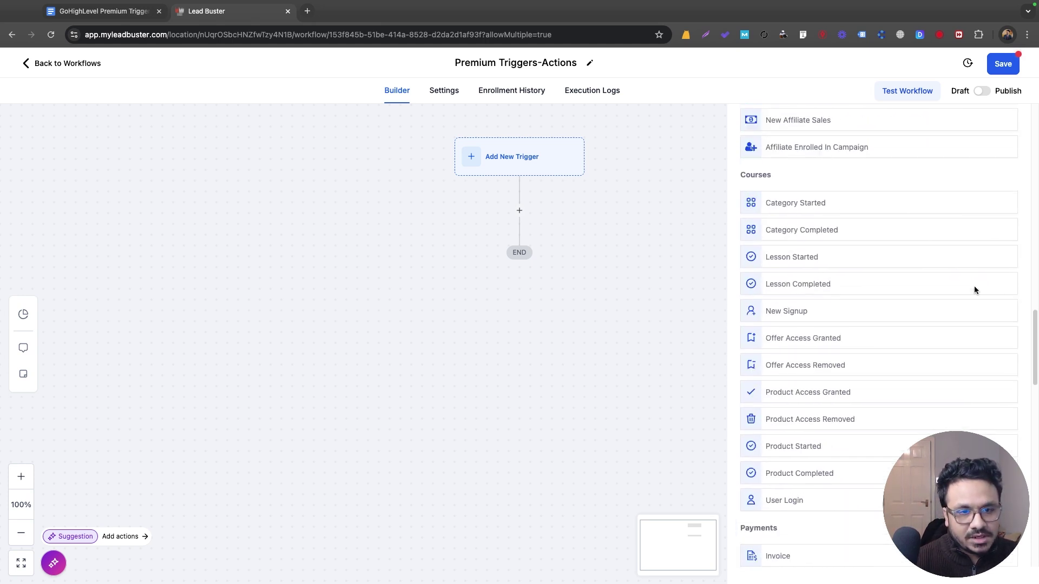
{"action": "scroll", "coordinate": [974, 290], "scroll_direction": "down", "scroll_amount": 20}
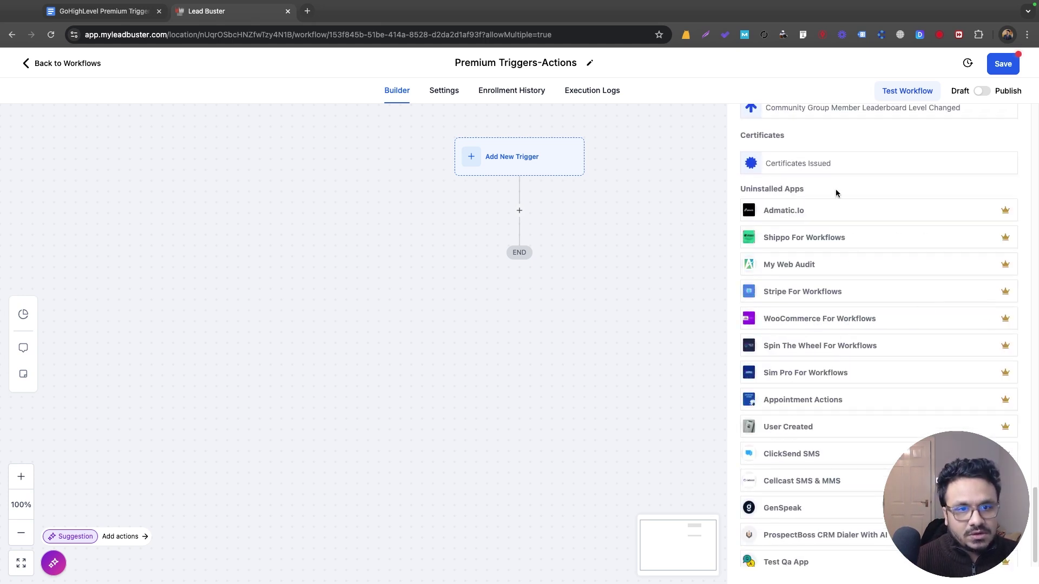
{"action": "scroll", "coordinate": [844, 324], "scroll_direction": "down", "scroll_amount": 1}
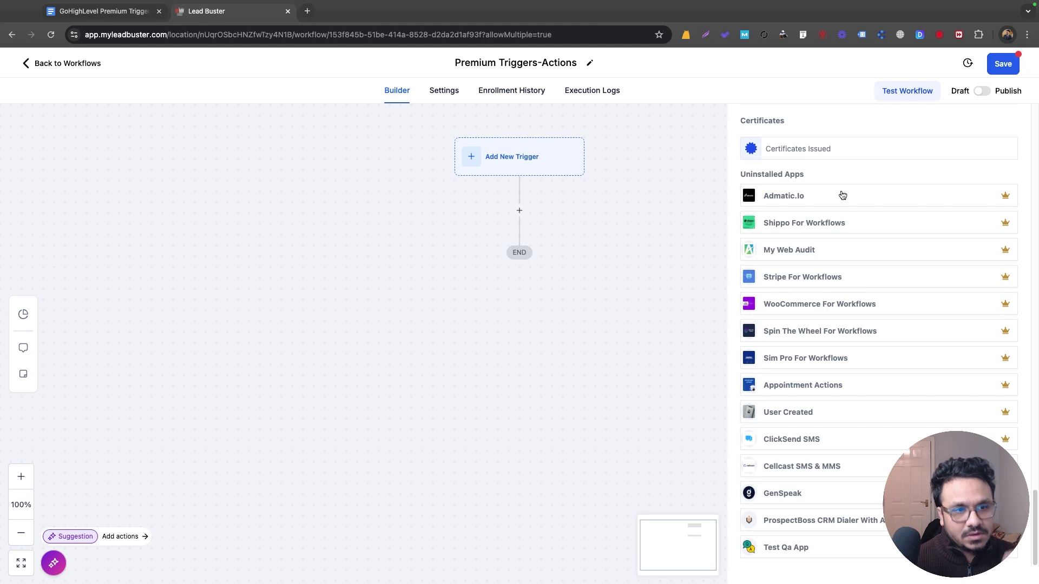
{"action": "scroll", "coordinate": [844, 243], "scroll_direction": "up", "scroll_amount": 15}
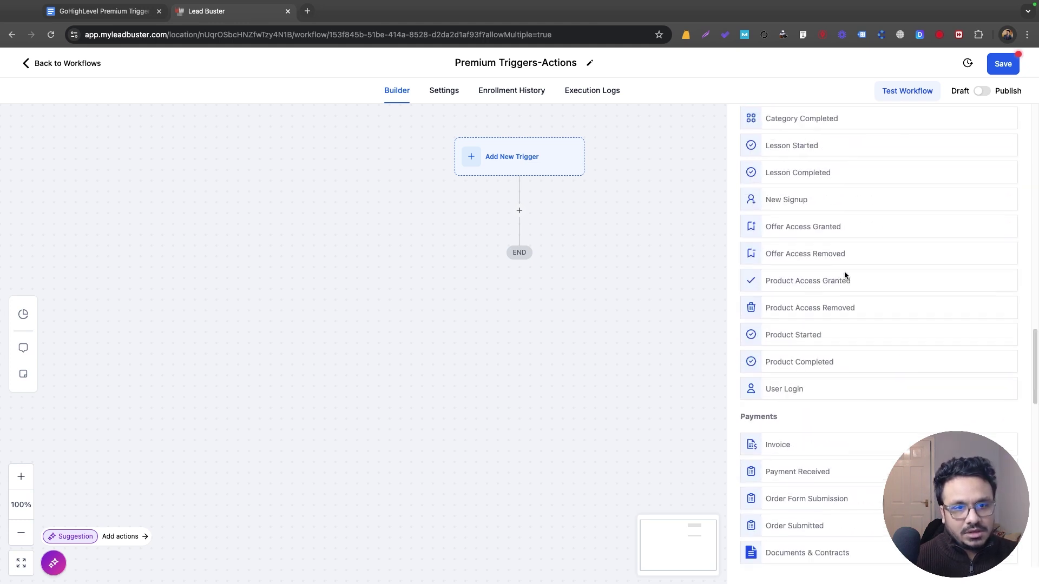
{"action": "scroll", "coordinate": [839, 279], "scroll_direction": "up", "scroll_amount": 5}
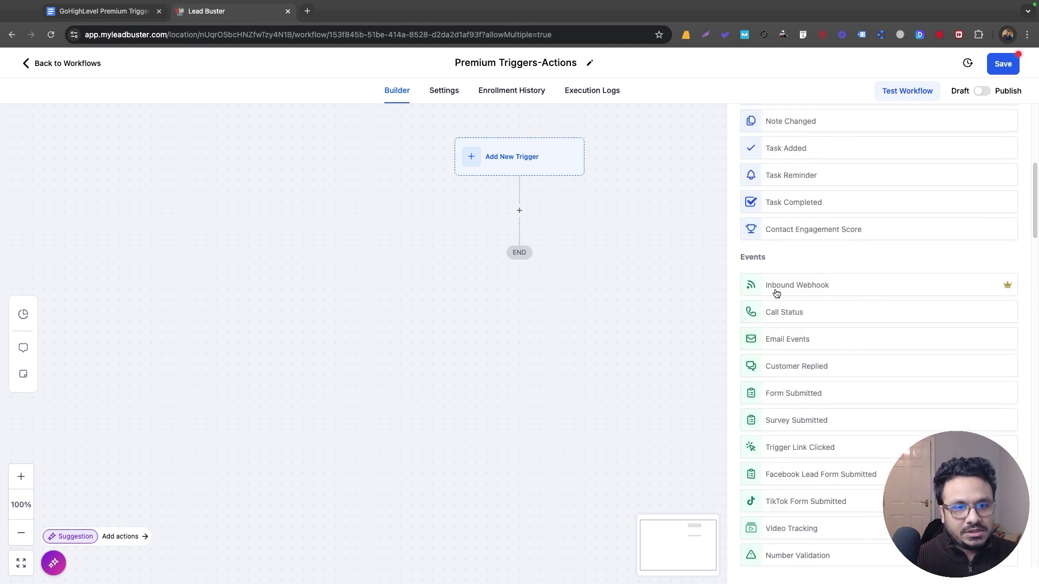
Step: Choose Inbound Webhook as the workflow trigger and copy its generated POST URL
{"action": "left_click", "coordinate": [777, 287]}
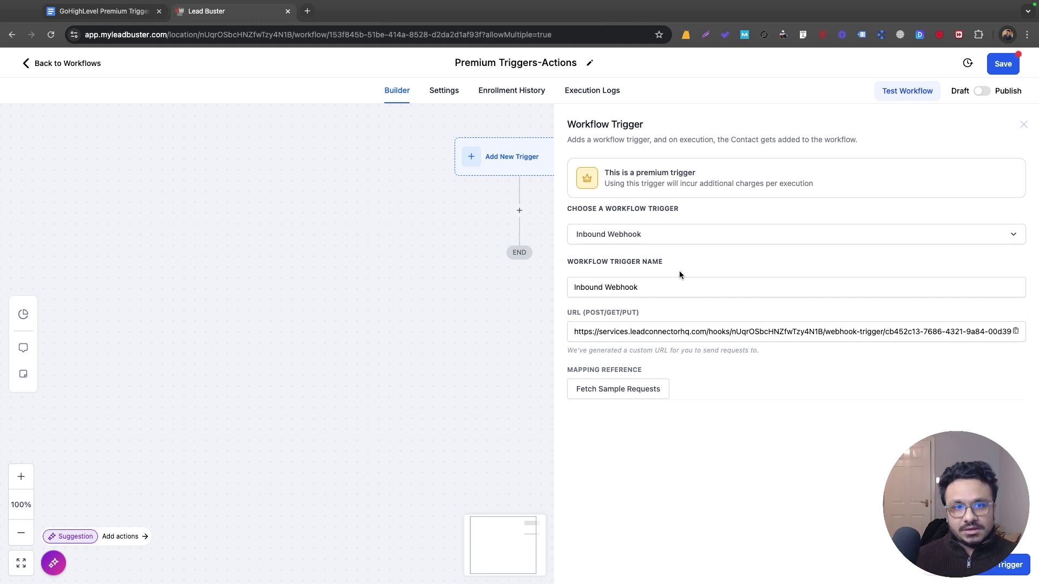
{"action": "left_click", "coordinate": [693, 332]}
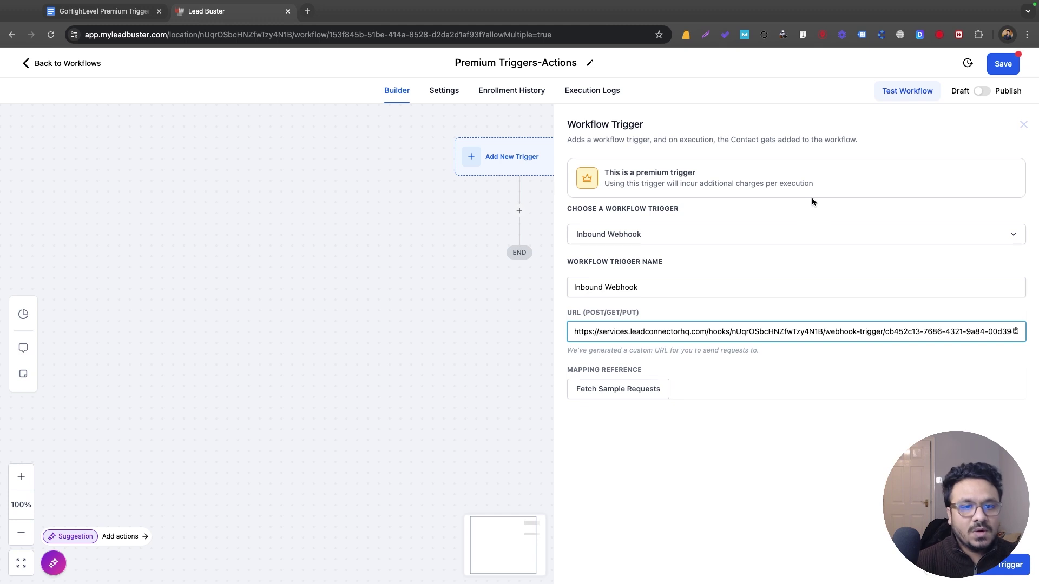
{"action": "left_click", "coordinate": [1015, 331]}
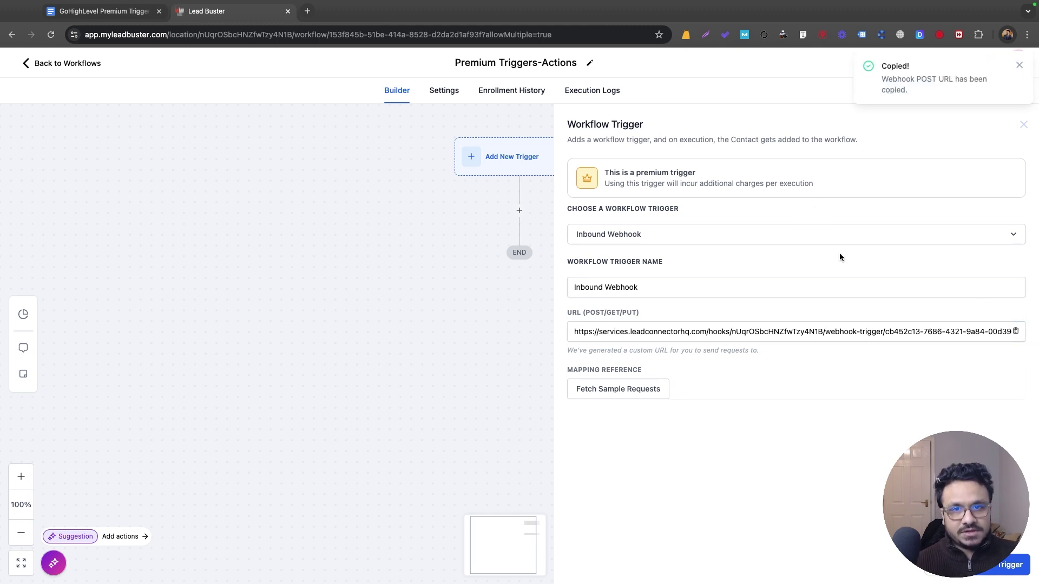
Step: Search Google for 'postman' in a new tab and open the Postman API Platform site
{"action": "left_click", "coordinate": [308, 12]}
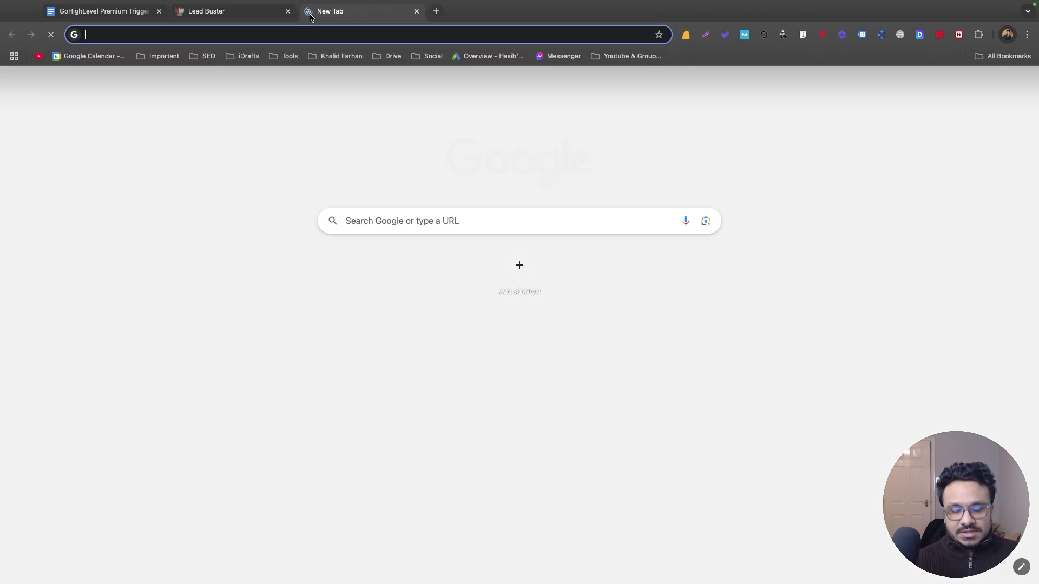
{"action": "type", "text": "post"}
{"action": "key", "text": "Return"}
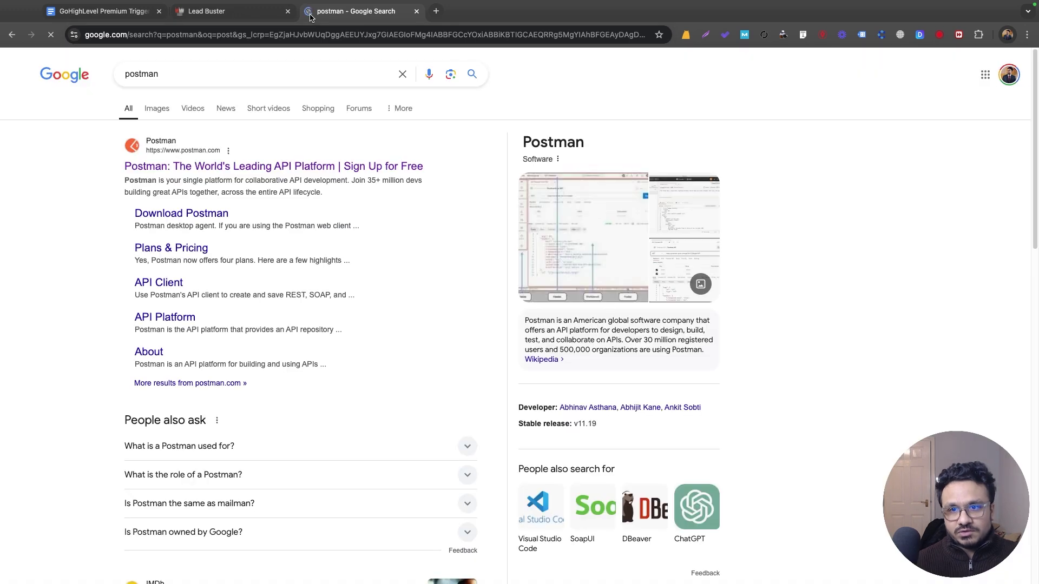
{"action": "left_click", "coordinate": [250, 166]}
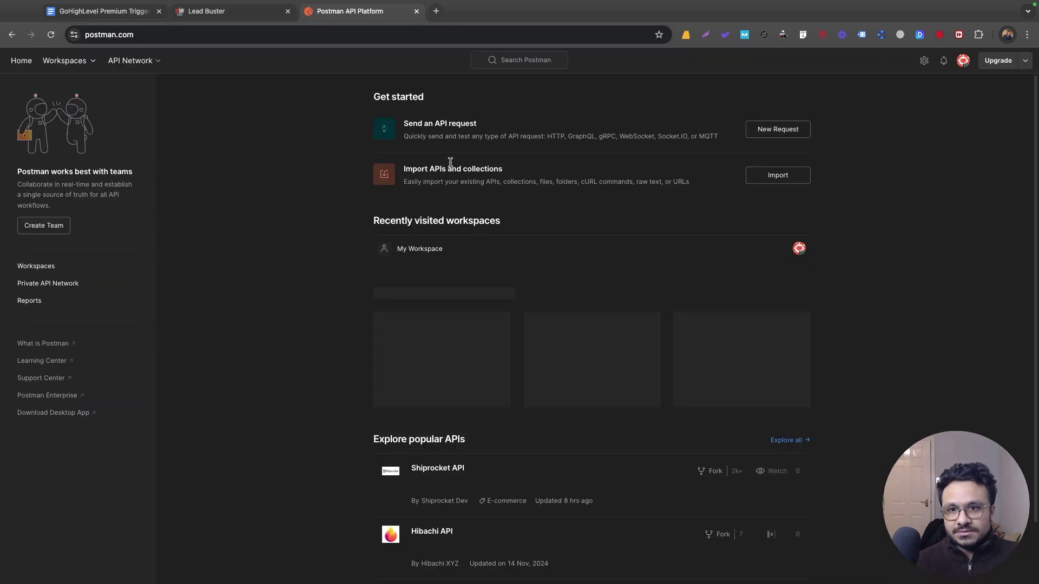
Step: Start a new Postman request and set its method to POST
{"action": "left_click", "coordinate": [271, 13]}
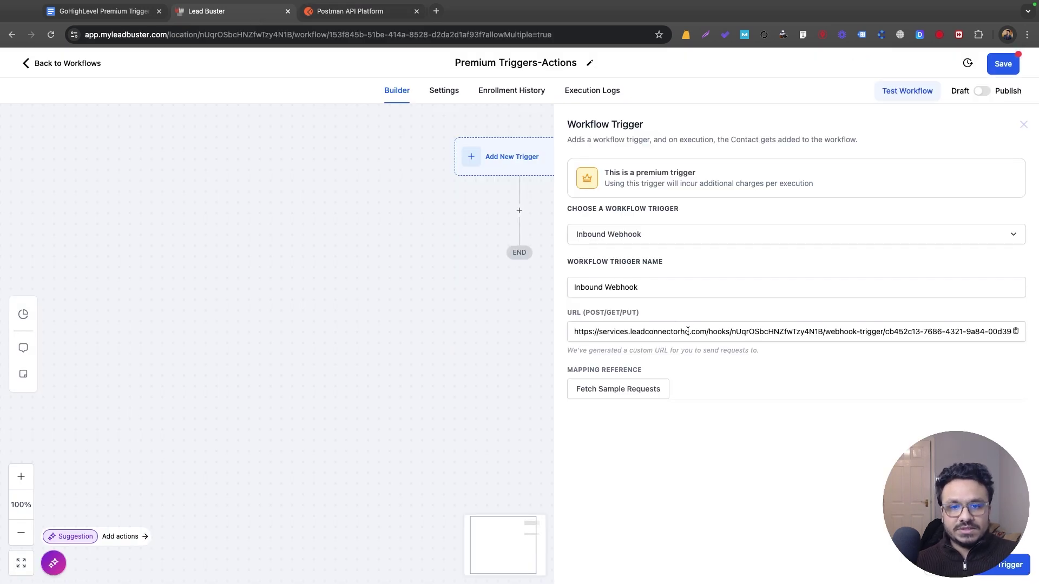
{"action": "left_click", "coordinate": [382, 15]}
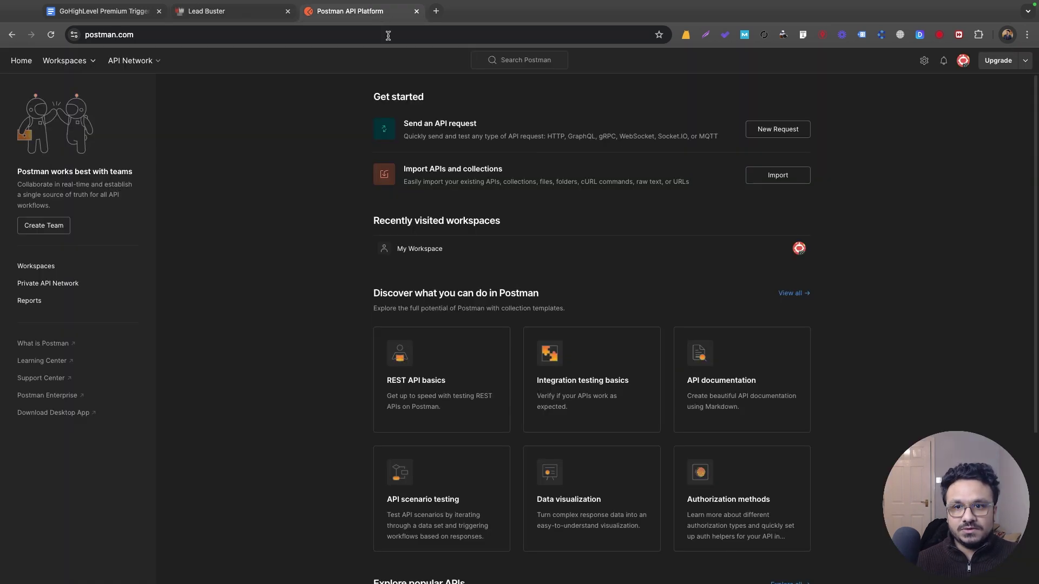
{"action": "left_click", "coordinate": [792, 136]}
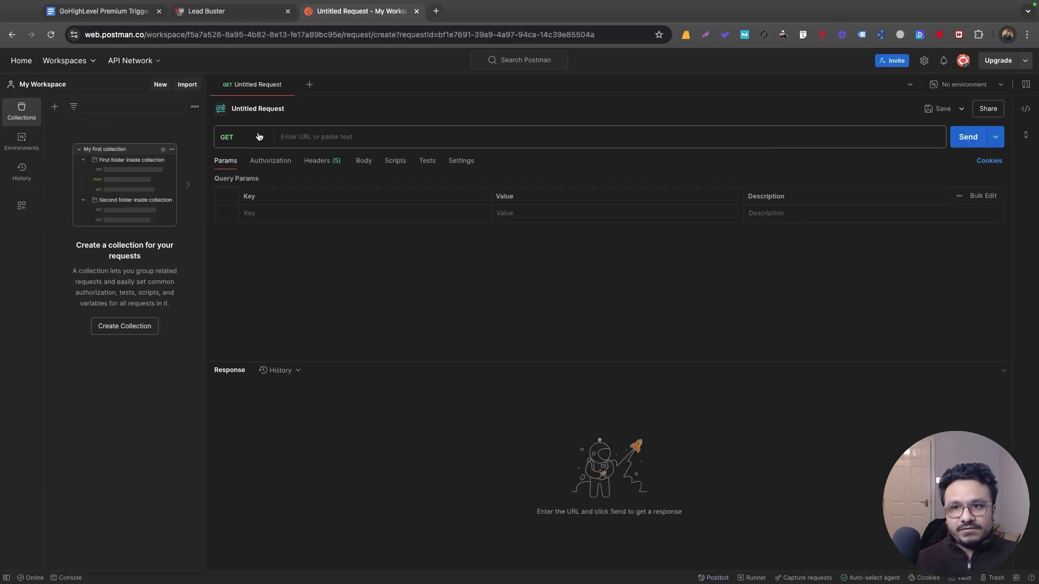
{"action": "left_click", "coordinate": [234, 138]}
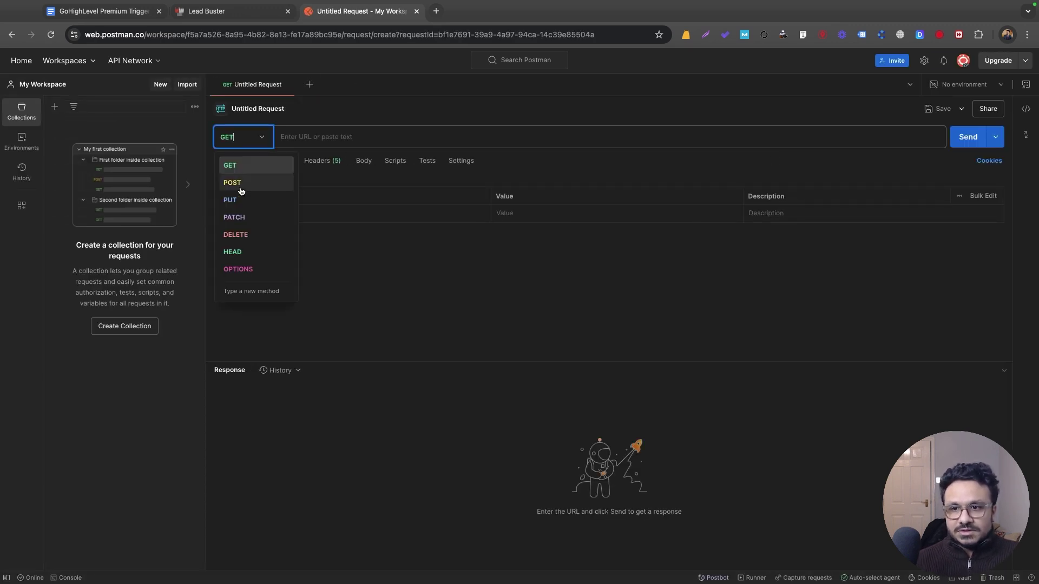
{"action": "left_click", "coordinate": [241, 184]}
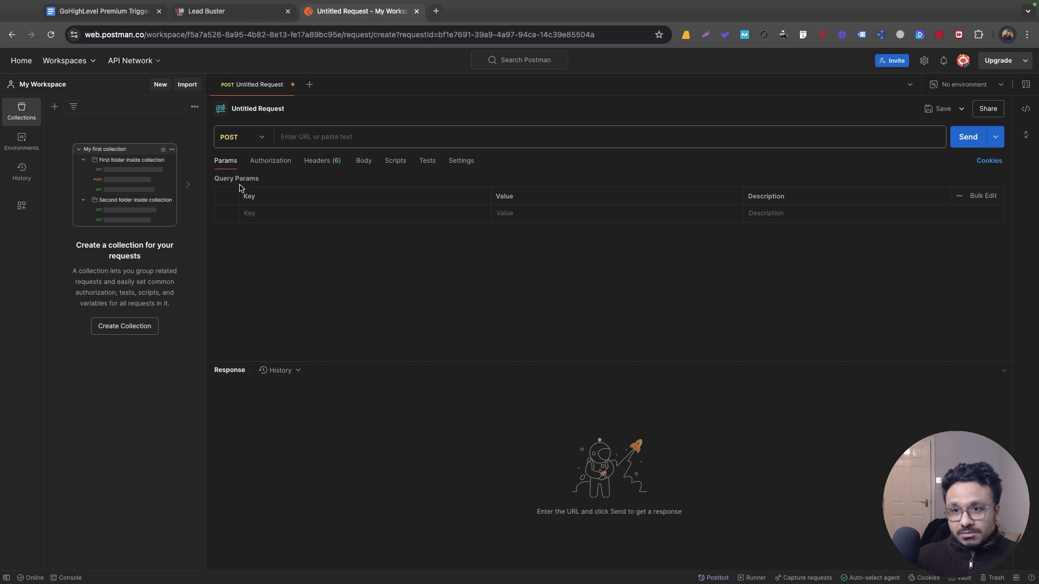
Step: Paste the copied Lead Buster inbound webhook URL as the request address
{"action": "left_click", "coordinate": [224, 15]}
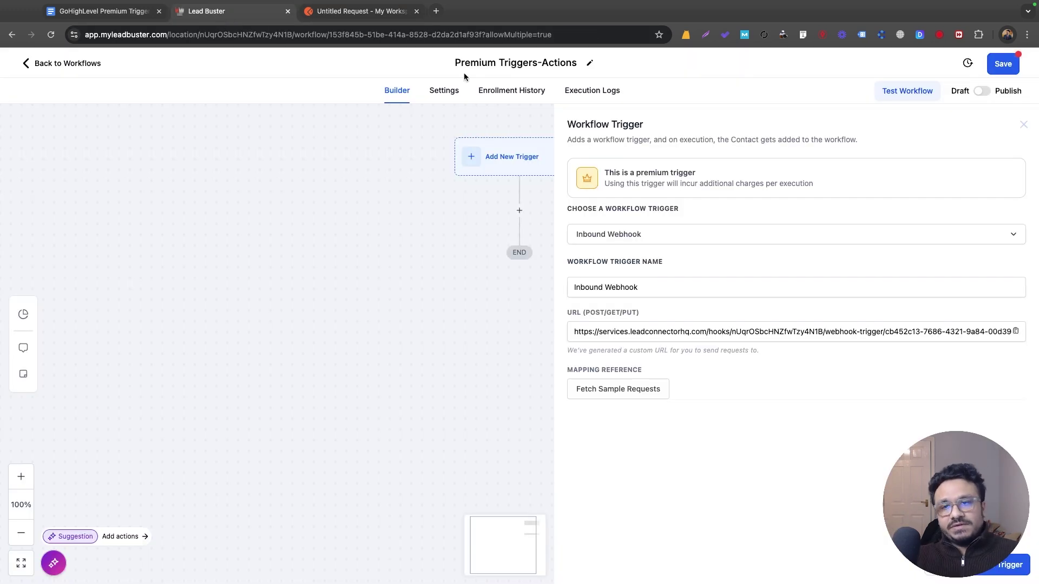
{"action": "left_click", "coordinate": [379, 12]}
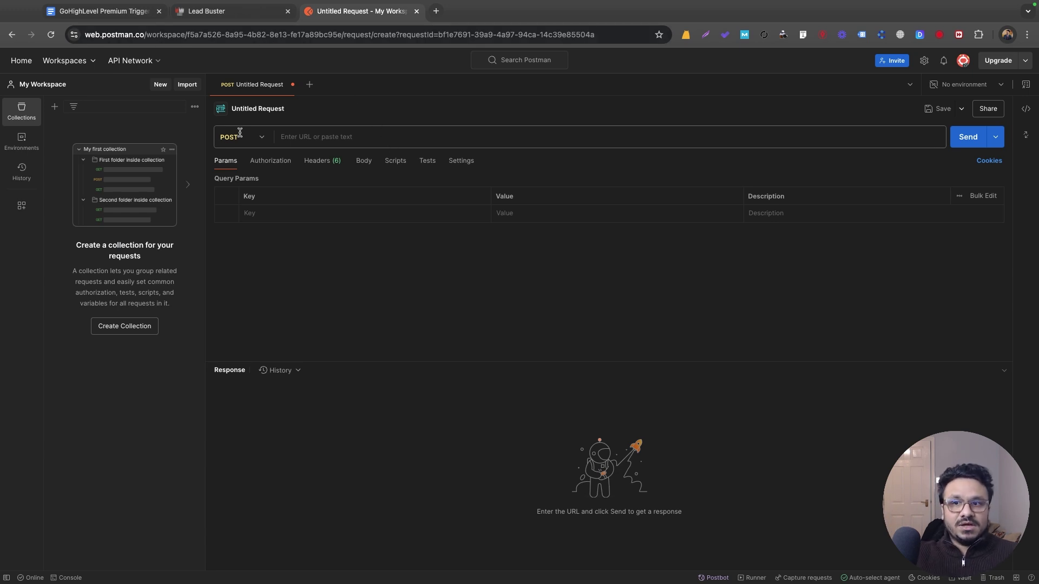
{"action": "left_click", "coordinate": [361, 137]}
{"action": "key", "text": "ctrl+v"}
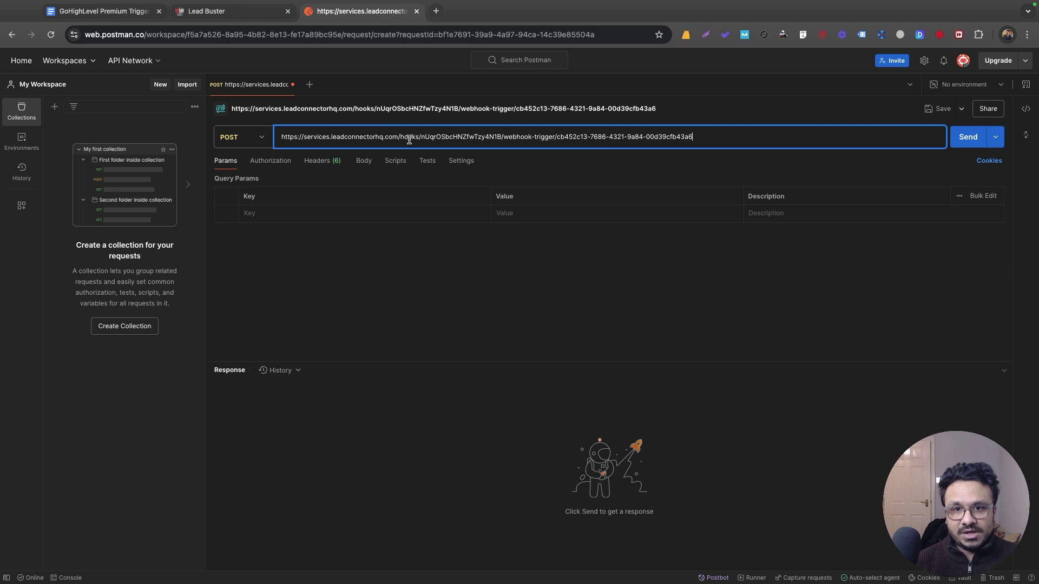
Step: Add first_name, last_name, email and phone query parameters with sample contact values, then send the request
{"action": "left_click", "coordinate": [261, 212]}
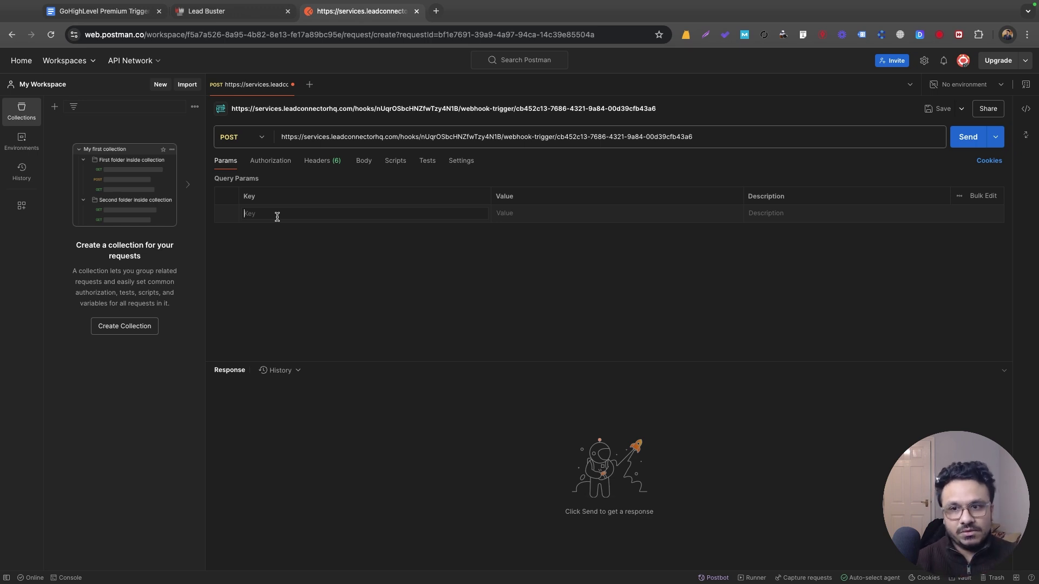
{"action": "type", "text": "firs"}
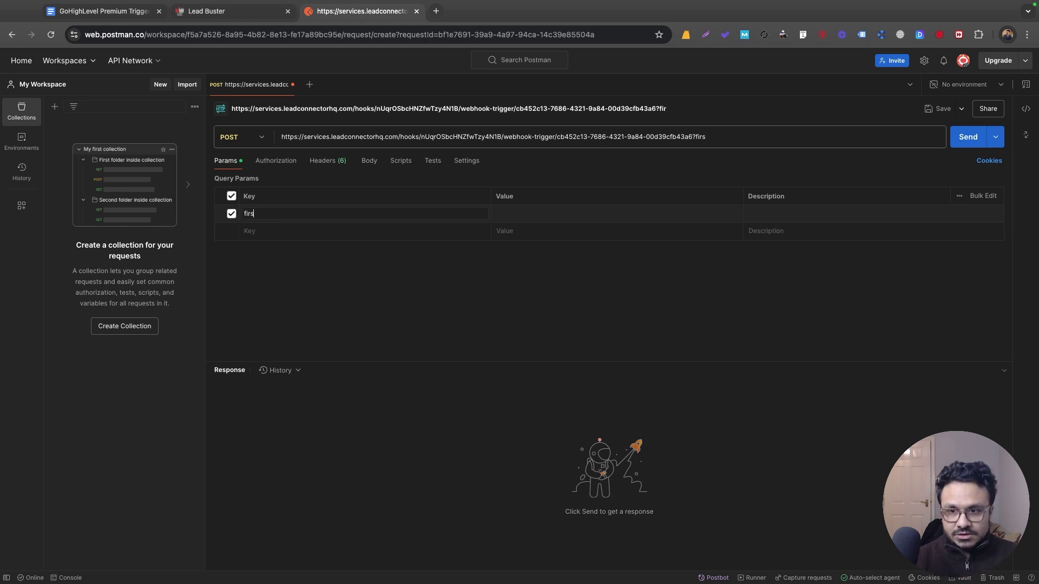
{"action": "type", "text": "t_name"}
{"action": "key", "text": "Tab"}
{"action": "type", "text": "Jo"}
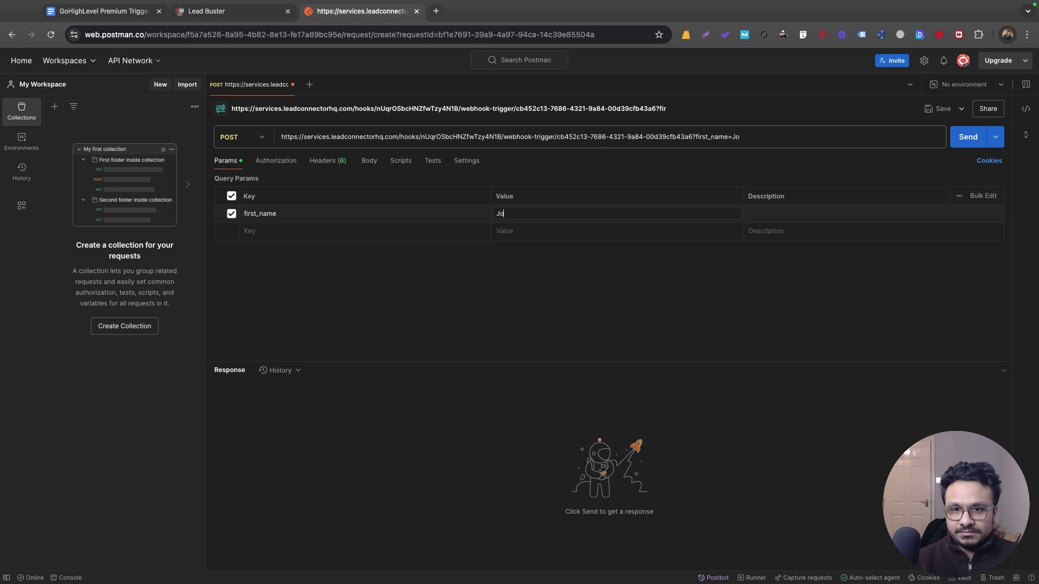
{"action": "type", "text": "hn"}
{"action": "left_click", "coordinate": [274, 232]}
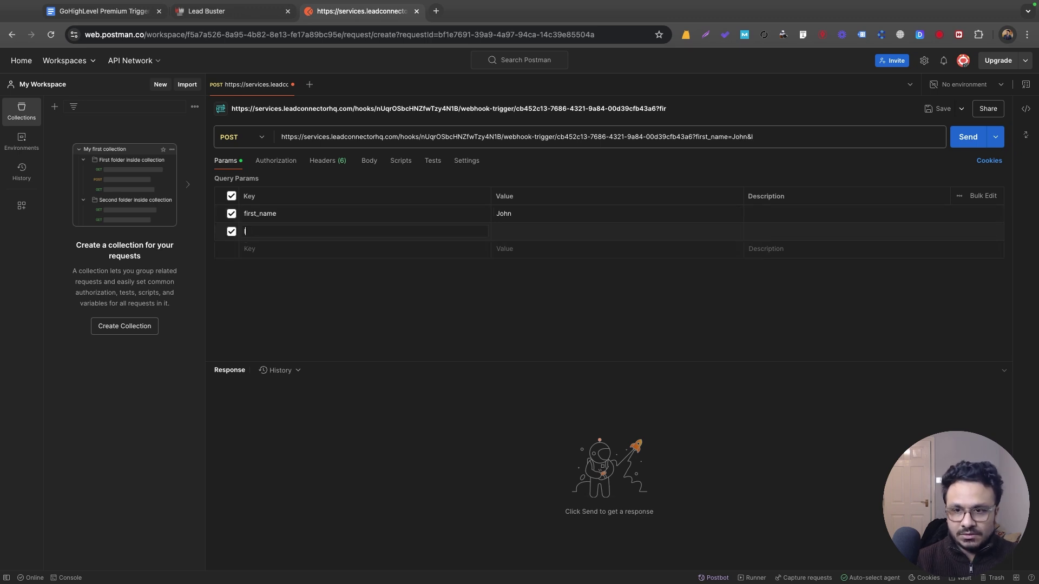
{"action": "key", "text": "Tab"}
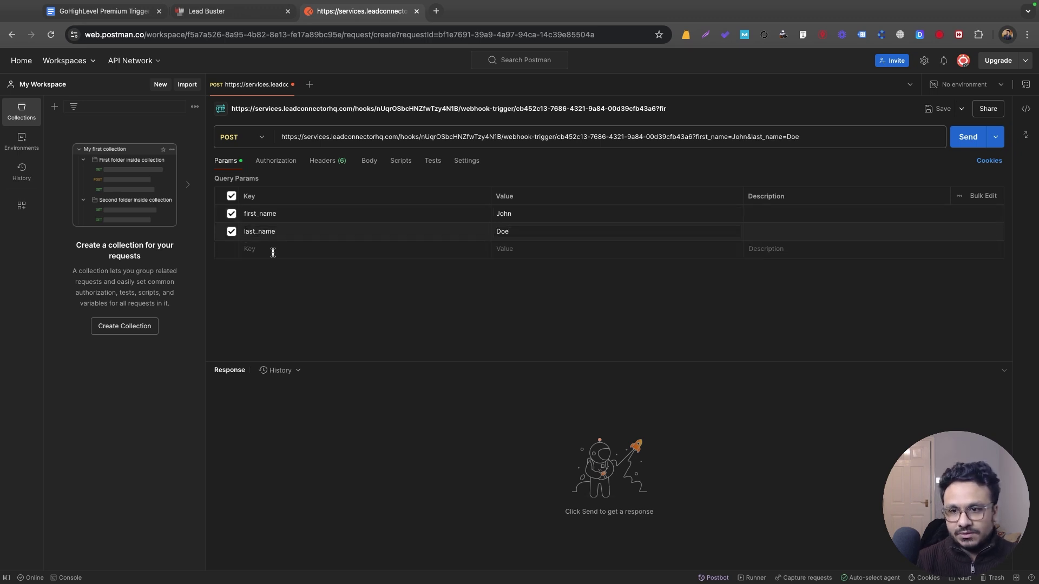
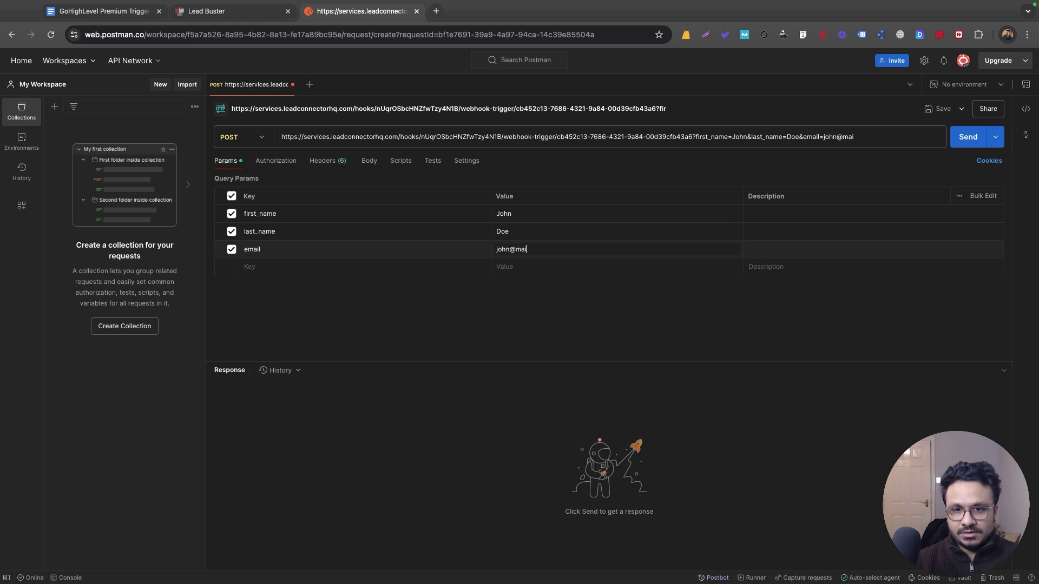
{"action": "left_click", "coordinate": [319, 266]}
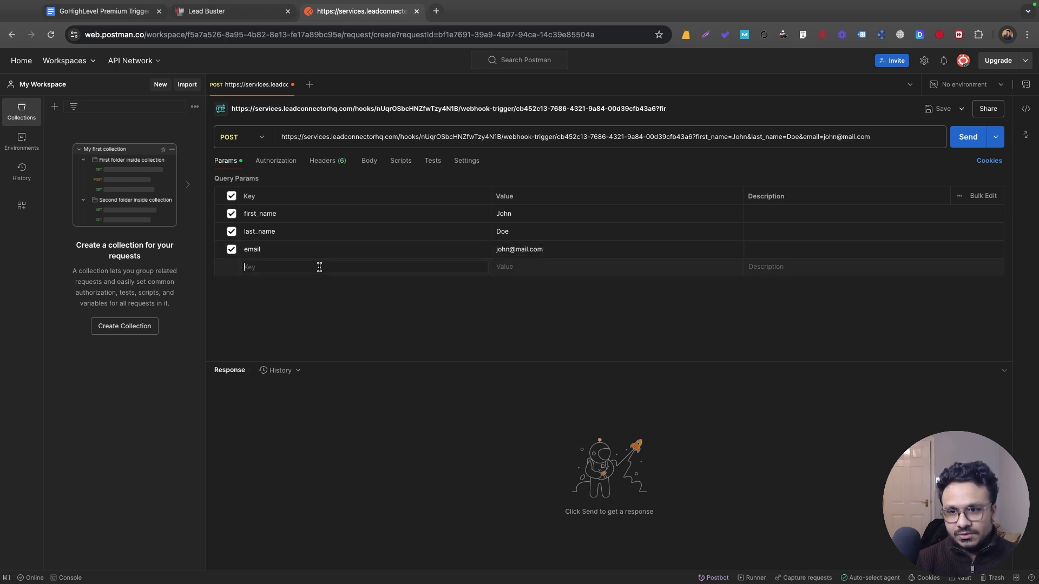
{"action": "type", "text": "phone"}
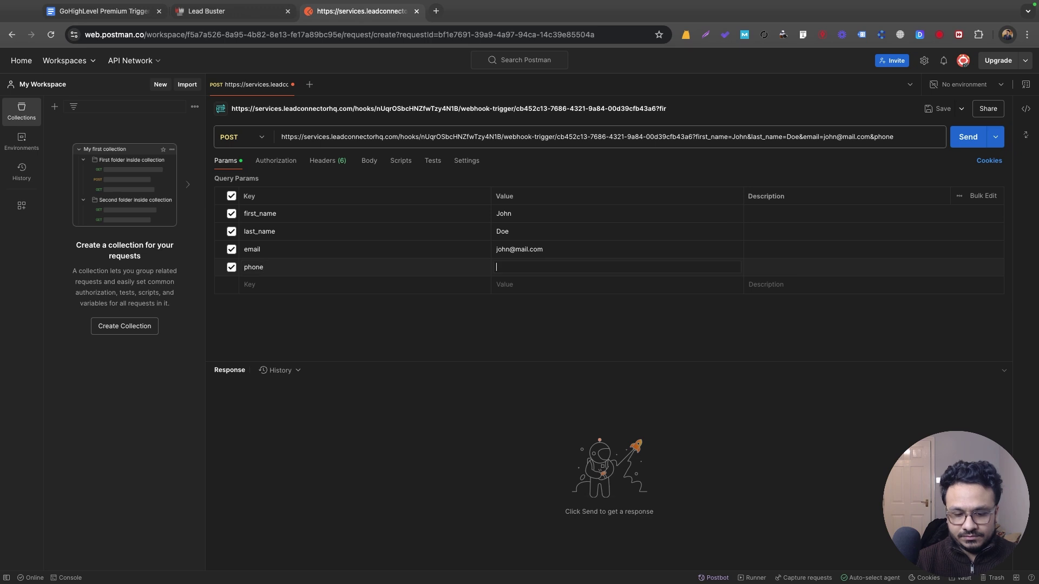
{"action": "type", "text": "(888) 555-1234"}
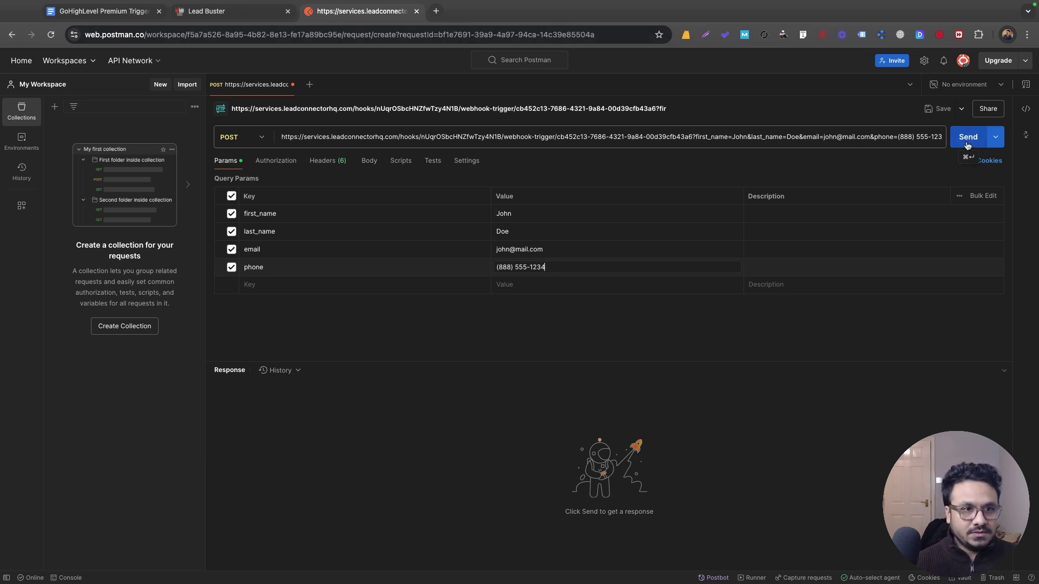
{"action": "left_click", "coordinate": [966, 138]}
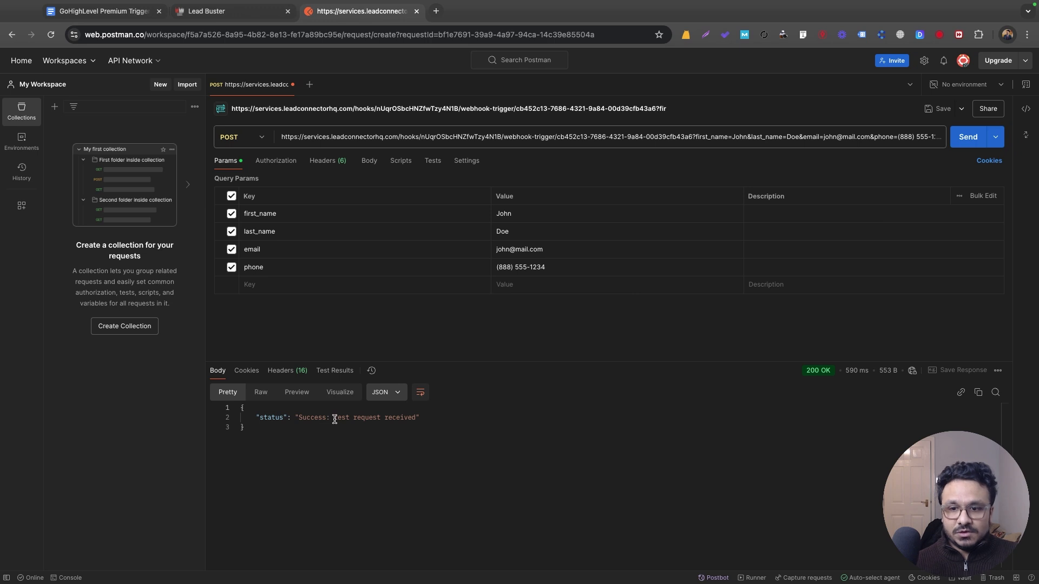
Step: Fetch sample requests, use the Postman test request as mapping reference, and add a Create Contact action
{"action": "left_click", "coordinate": [240, 20]}
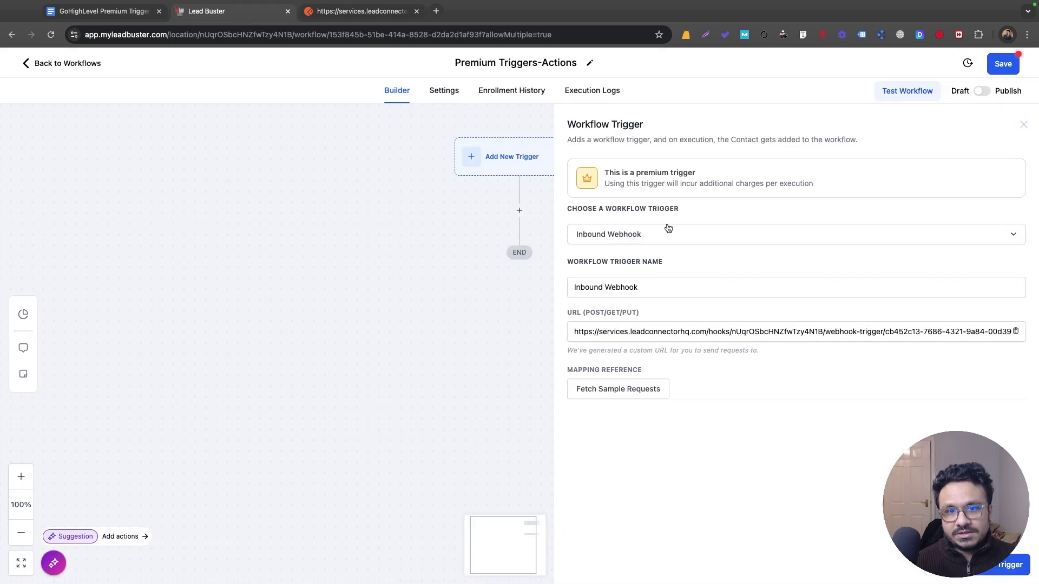
{"action": "left_click", "coordinate": [621, 388]}
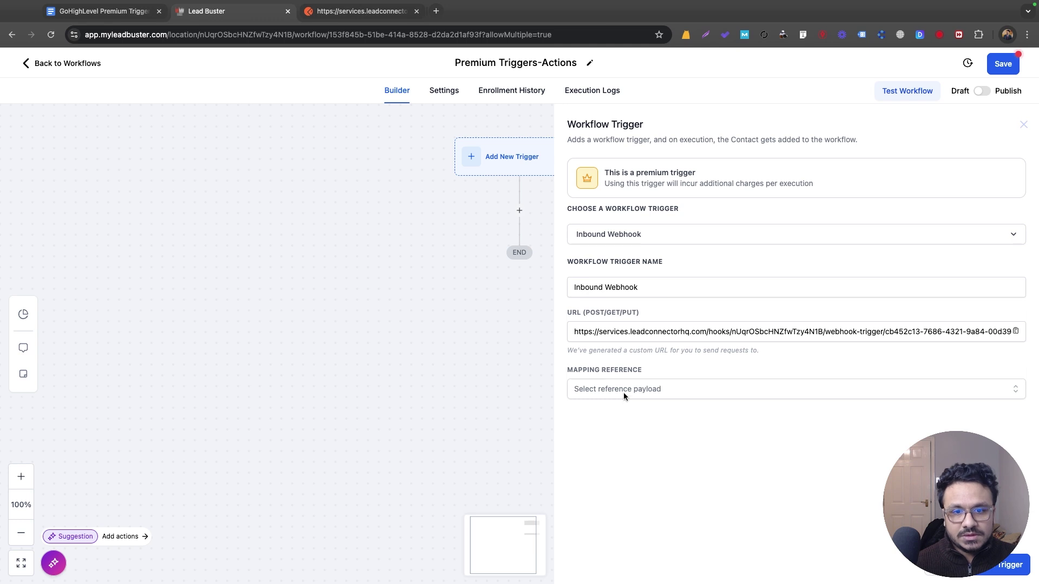
{"action": "left_click", "coordinate": [624, 392]}
{"action": "left_click", "coordinate": [635, 415]}
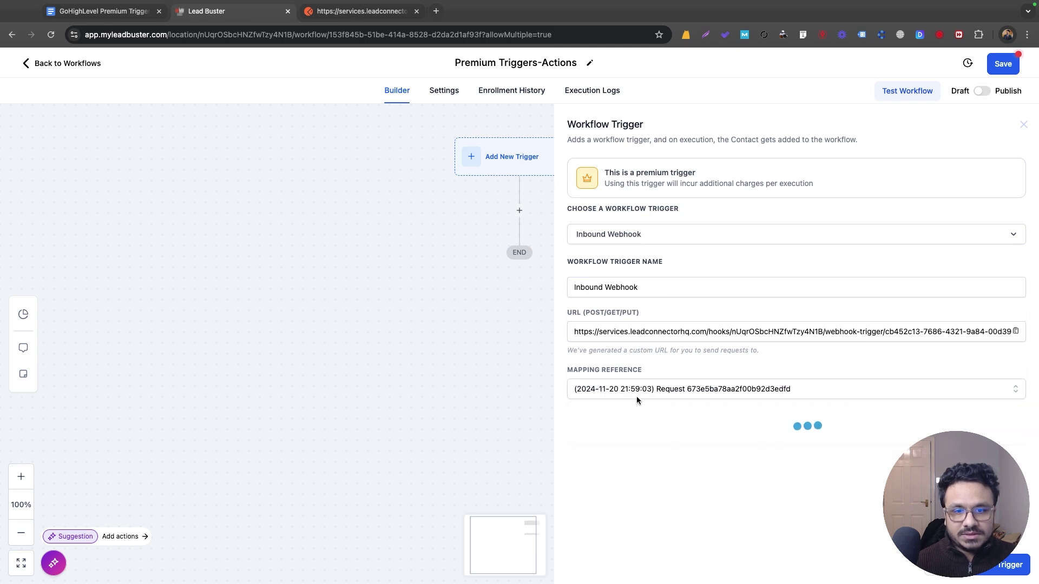
{"action": "scroll", "coordinate": [703, 379], "scroll_direction": "down", "scroll_amount": 3}
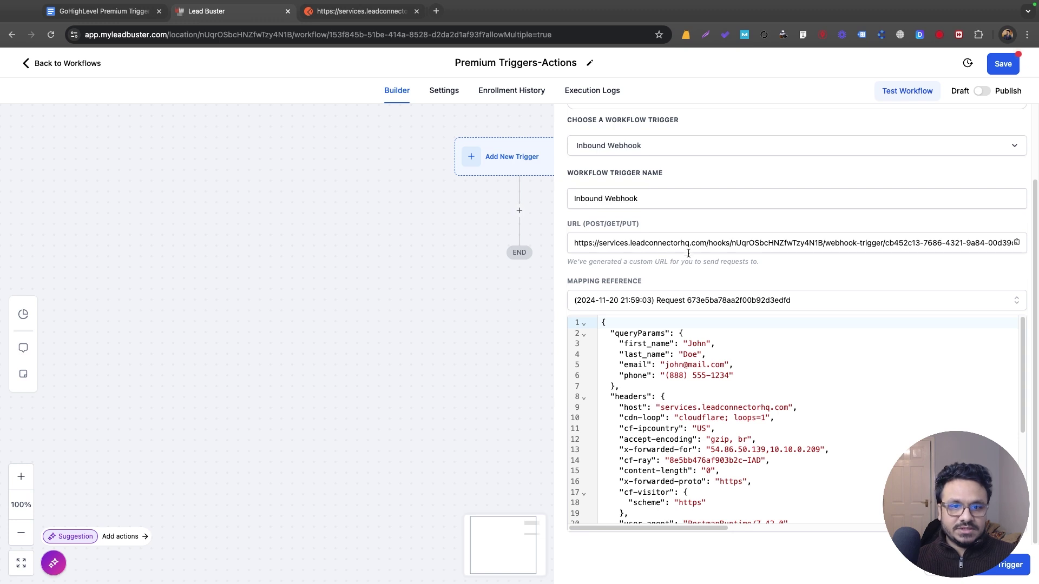
{"action": "left_click", "coordinate": [1003, 565]}
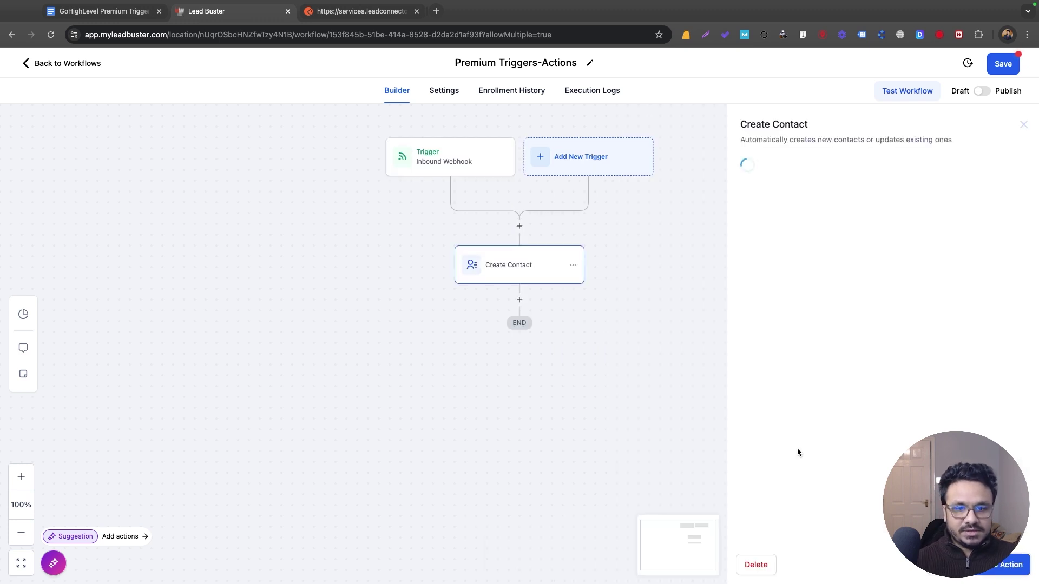
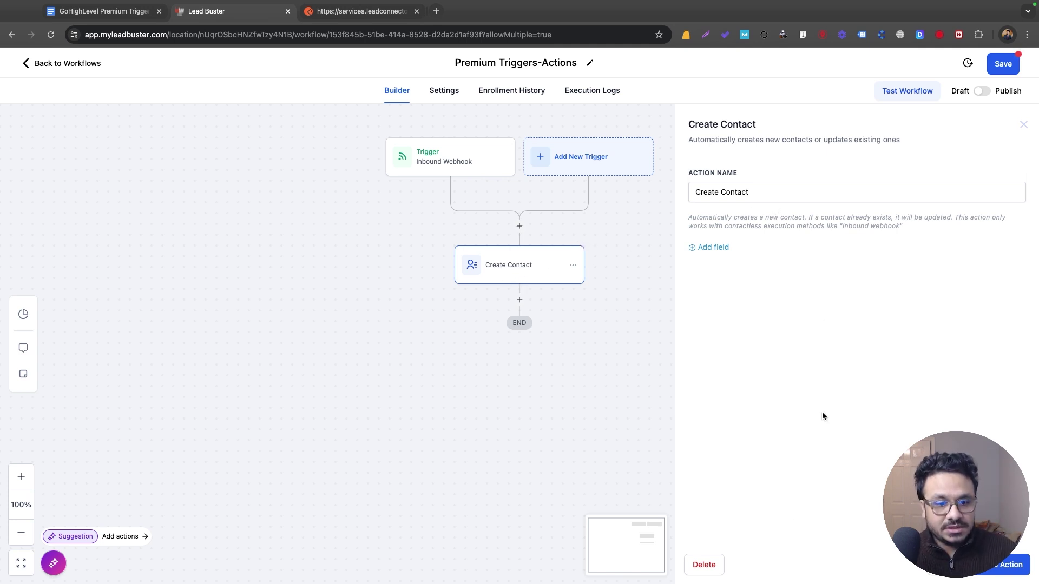
Step: Search the Actions panel for 'create' and browse the matching actions
{"action": "scroll", "coordinate": [848, 267], "scroll_direction": "down", "scroll_amount": 5}
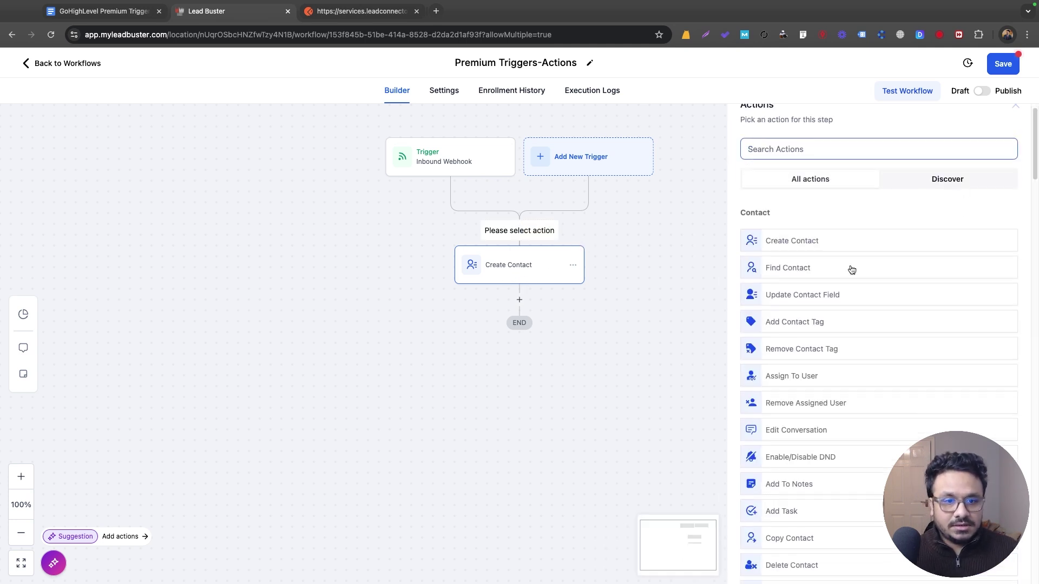
{"action": "scroll", "coordinate": [851, 271], "scroll_direction": "up", "scroll_amount": 5}
{"action": "type", "text": "create"}
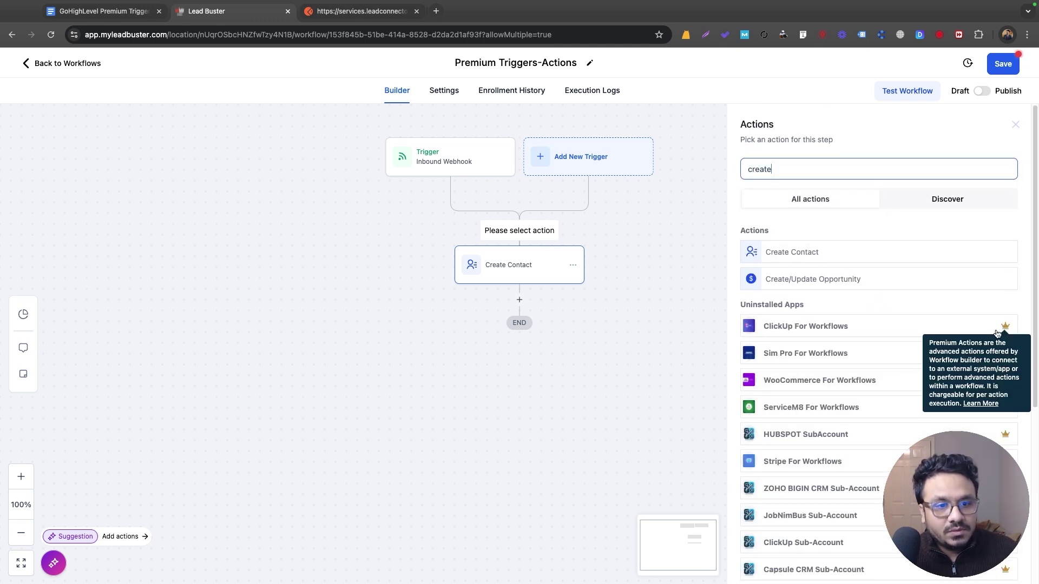
{"action": "scroll", "coordinate": [990, 329], "scroll_direction": "down", "scroll_amount": 3}
{"action": "scroll", "coordinate": [923, 284], "scroll_direction": "up", "scroll_amount": 3}
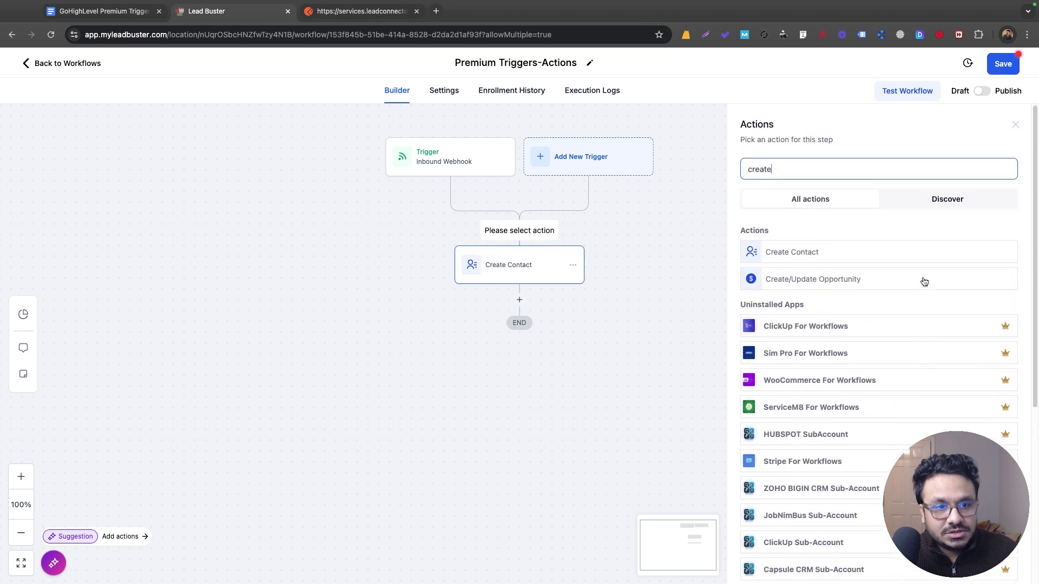
{"action": "left_click", "coordinate": [1021, 125]}
Step: Open the premium Slack Message action's setup, then bring up the Premium Triggers & Actions notes
{"action": "left_click", "coordinate": [522, 232]}
{"action": "scroll", "coordinate": [867, 317], "scroll_direction": "down", "scroll_amount": 7}
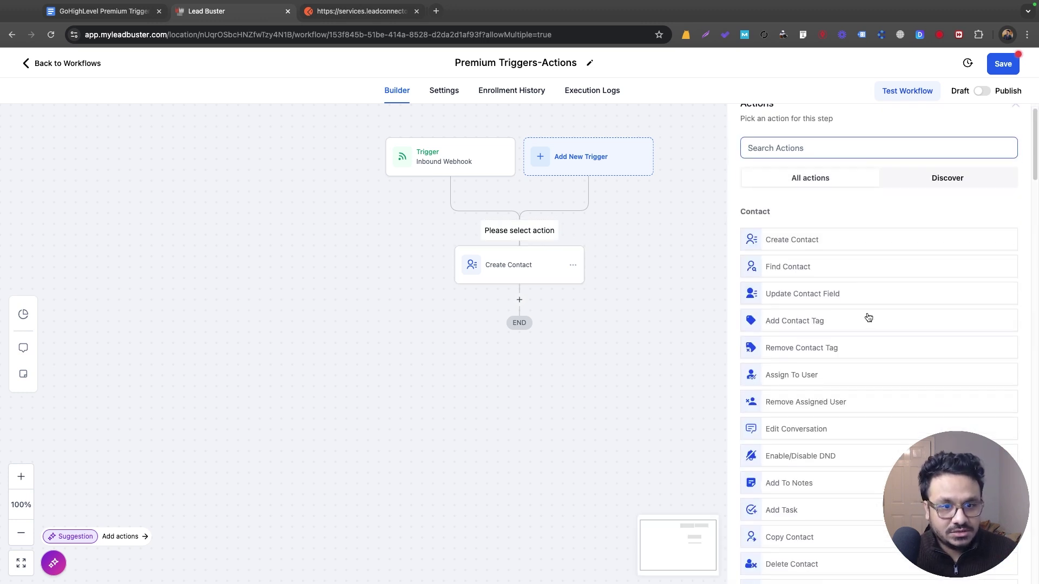
{"action": "mouse_move", "coordinate": [1002, 174]}
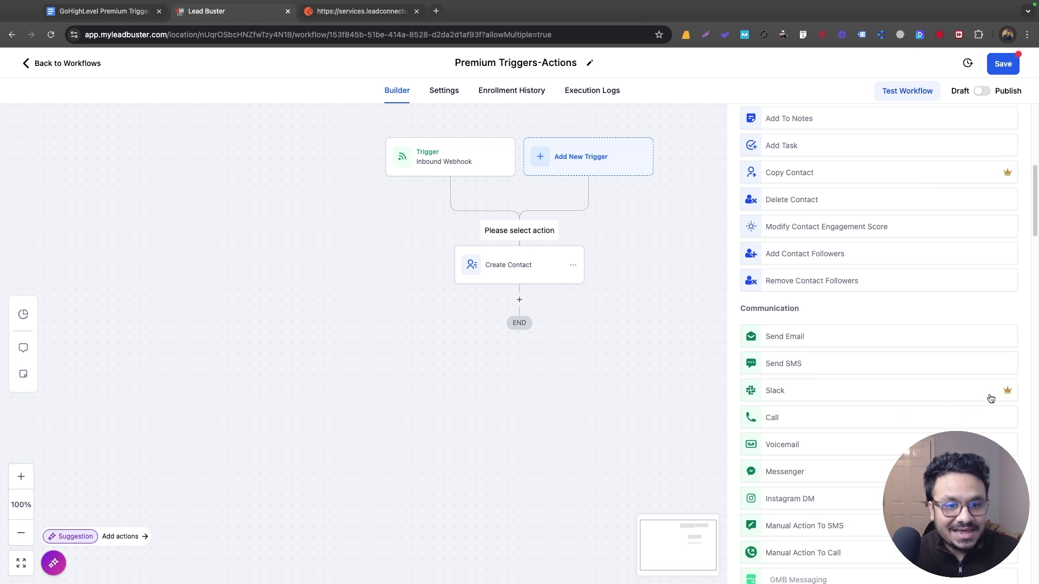
{"action": "mouse_move", "coordinate": [1005, 391]}
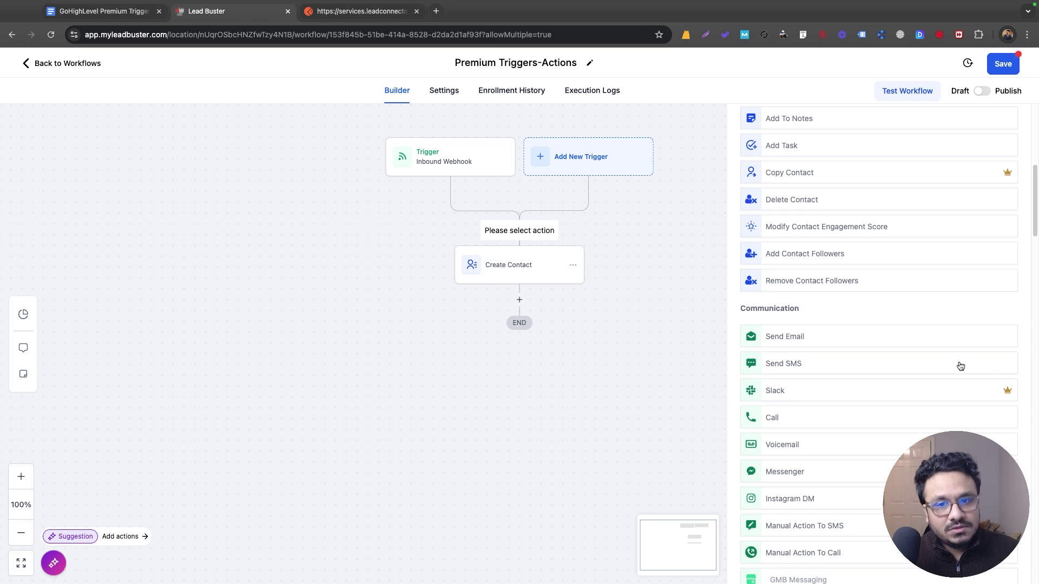
{"action": "scroll", "coordinate": [941, 222], "scroll_direction": "up", "scroll_amount": 7}
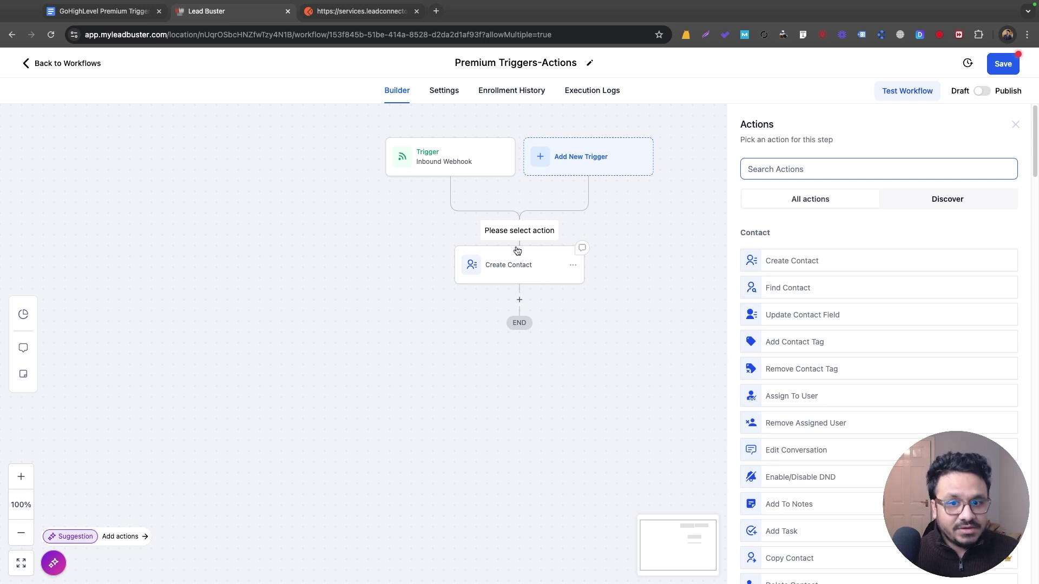
{"action": "scroll", "coordinate": [828, 341], "scroll_direction": "down", "scroll_amount": 6}
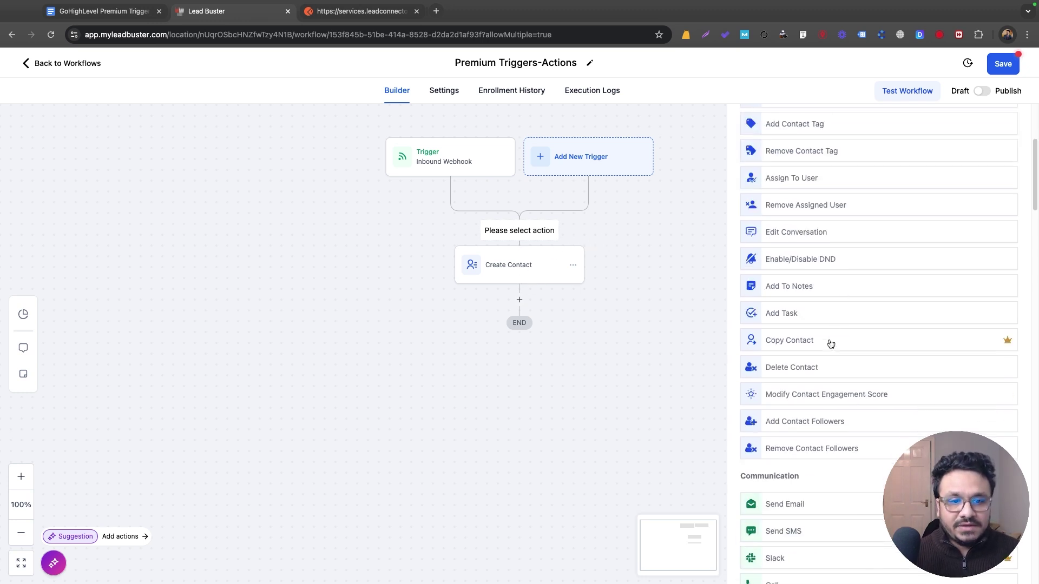
{"action": "left_click", "coordinate": [800, 441]}
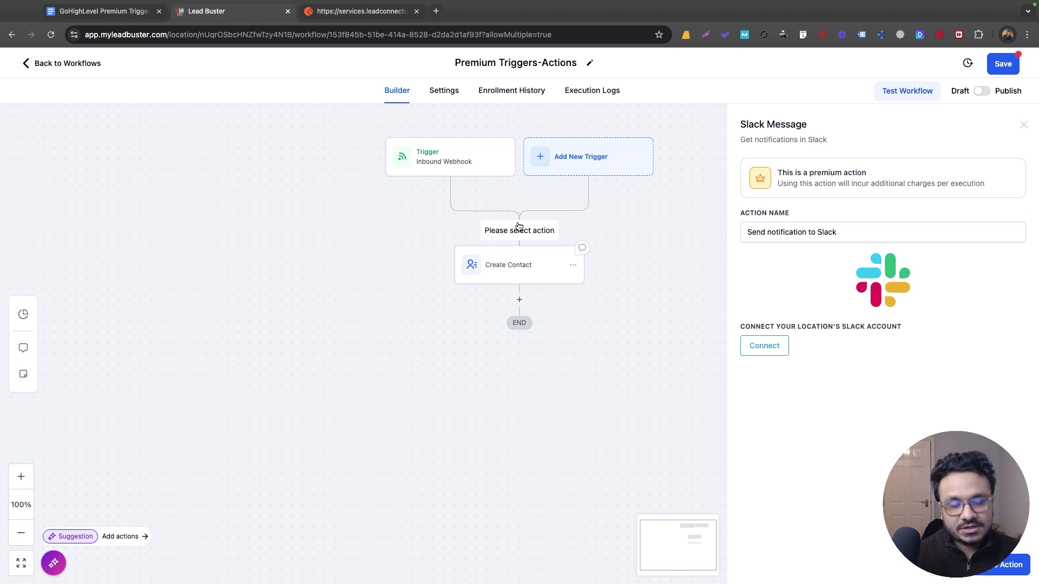
{"action": "left_click", "coordinate": [123, 12]}
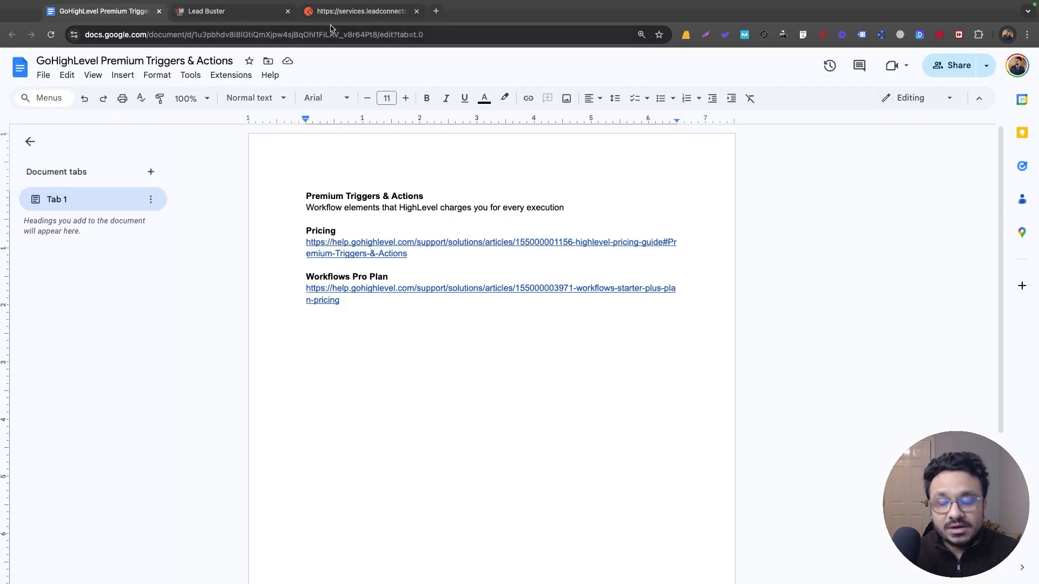
Step: Open the doc's Pricing link and highlight the 0.01$ per-execution price
{"action": "left_click", "coordinate": [378, 253]}
{"action": "left_click", "coordinate": [374, 271]}
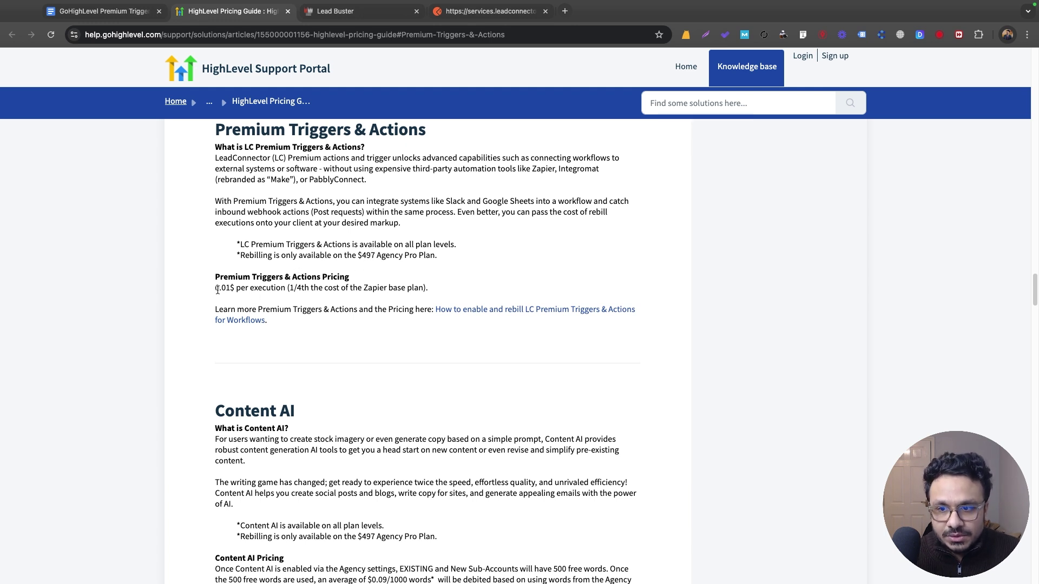
{"action": "left_click_drag", "start_coordinate": [235, 288], "coordinate": [216, 292]}
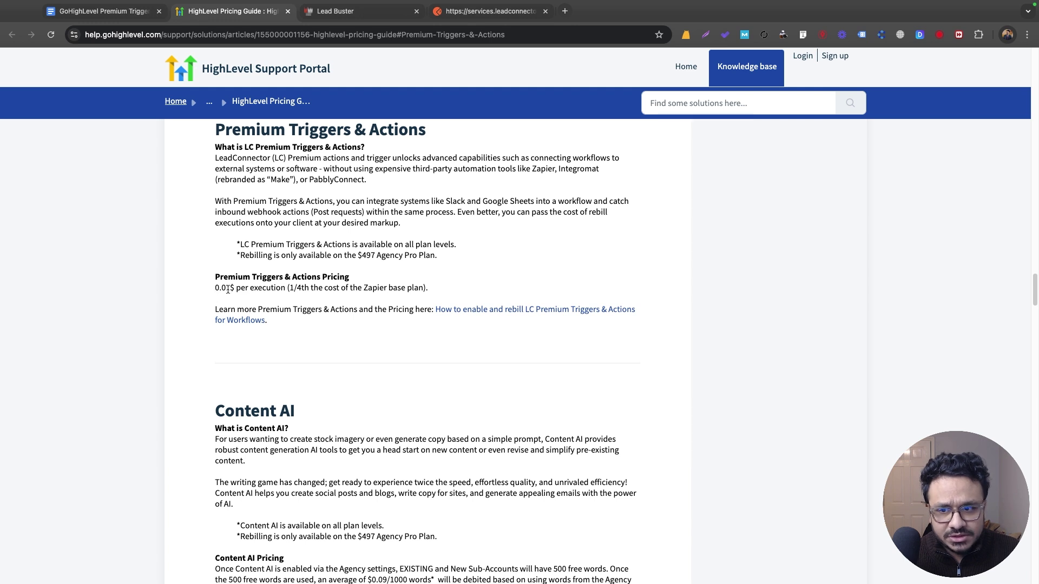
{"action": "left_click_drag", "start_coordinate": [218, 289], "coordinate": [241, 291]}
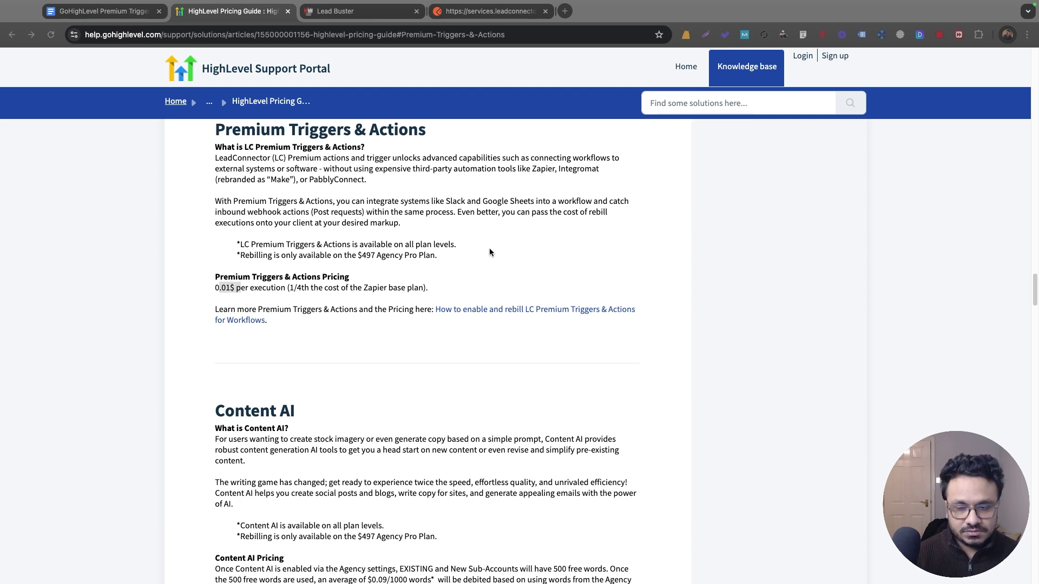
Step: Return to the notes document and open the Workflows Pro Plan - Pricing article
{"action": "key", "text": "super+Tab"}
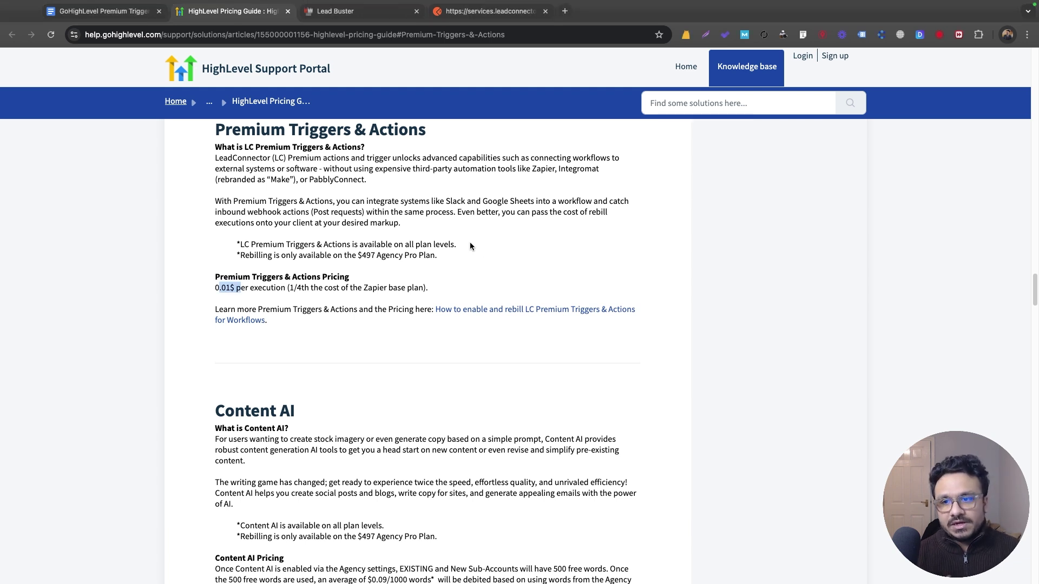
{"action": "left_click", "coordinate": [103, 11]}
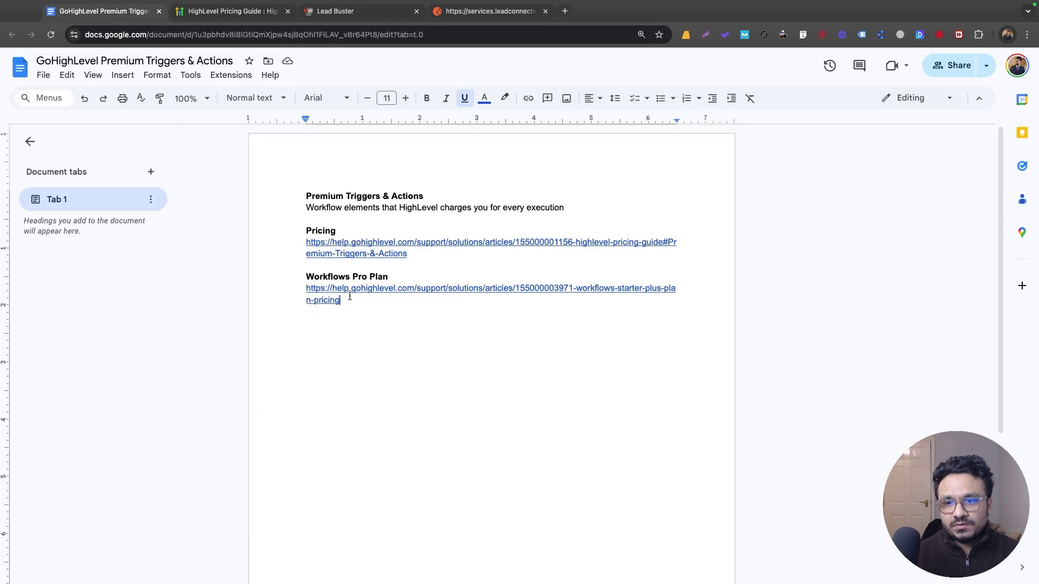
{"action": "mouse_move", "coordinate": [350, 297]}
{"action": "left_click", "coordinate": [378, 317]}
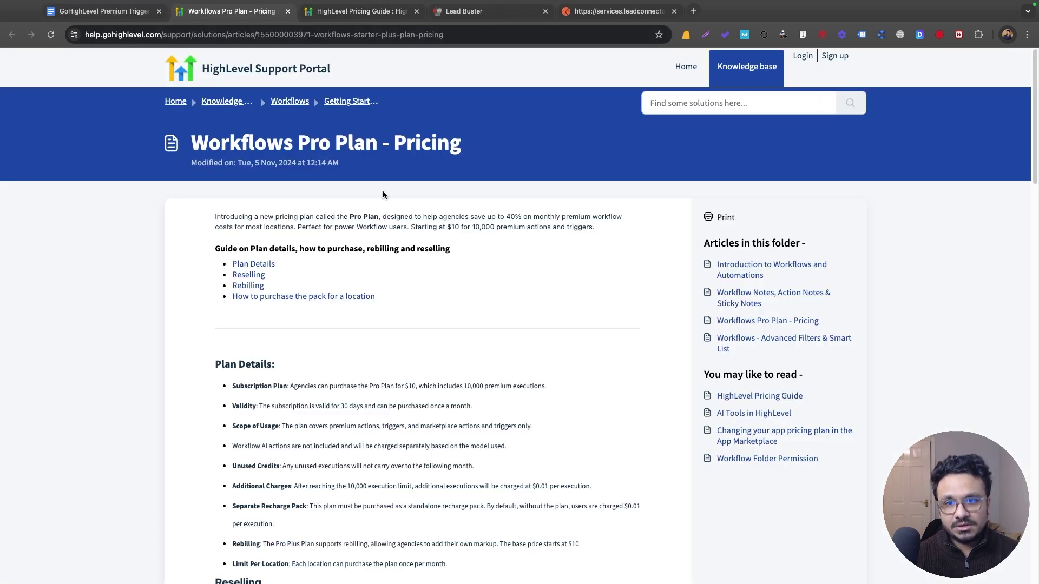
Step: Highlight the $10 for 10,000 premium actions price and the 10,000 execution allowance
{"action": "scroll", "coordinate": [383, 195], "scroll_direction": "down", "scroll_amount": 2}
{"action": "scroll", "coordinate": [357, 186], "scroll_direction": "up", "scroll_amount": 1}
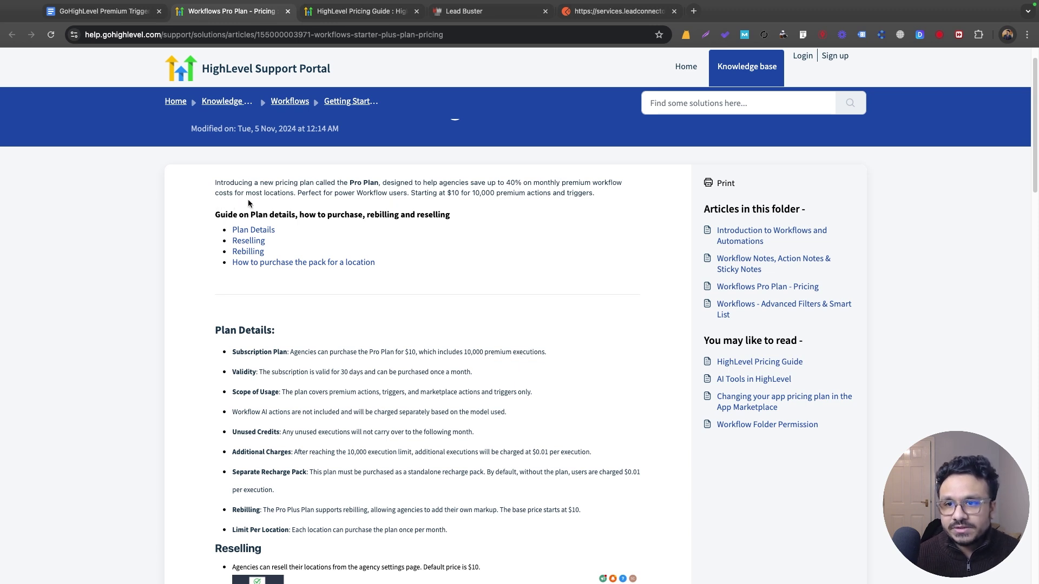
{"action": "left_click_drag", "start_coordinate": [437, 193], "coordinate": [597, 195]}
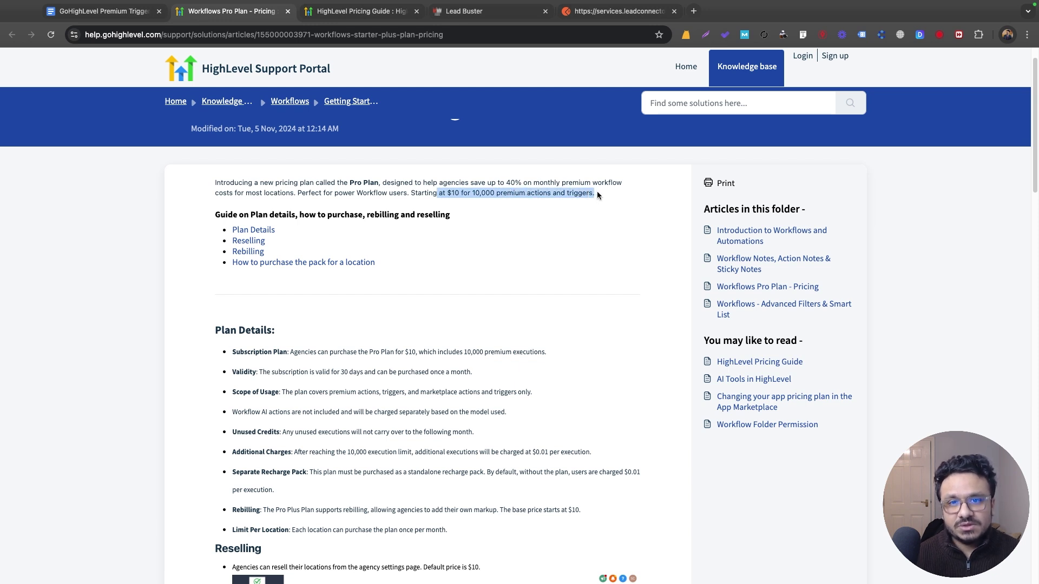
{"action": "left_click", "coordinate": [556, 231]}
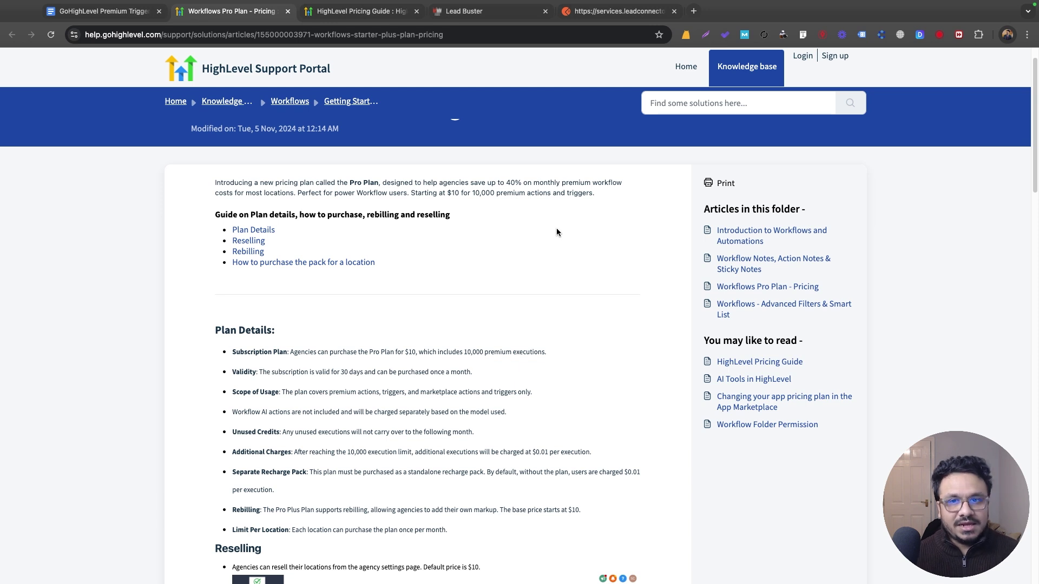
{"action": "double_click", "coordinate": [493, 193]}
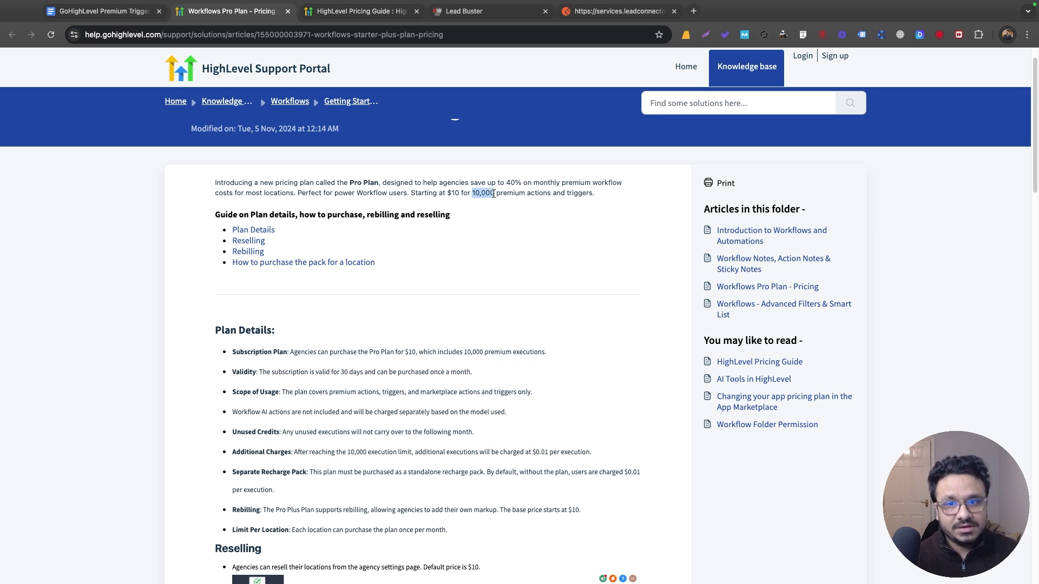
{"action": "left_click", "coordinate": [443, 190]}
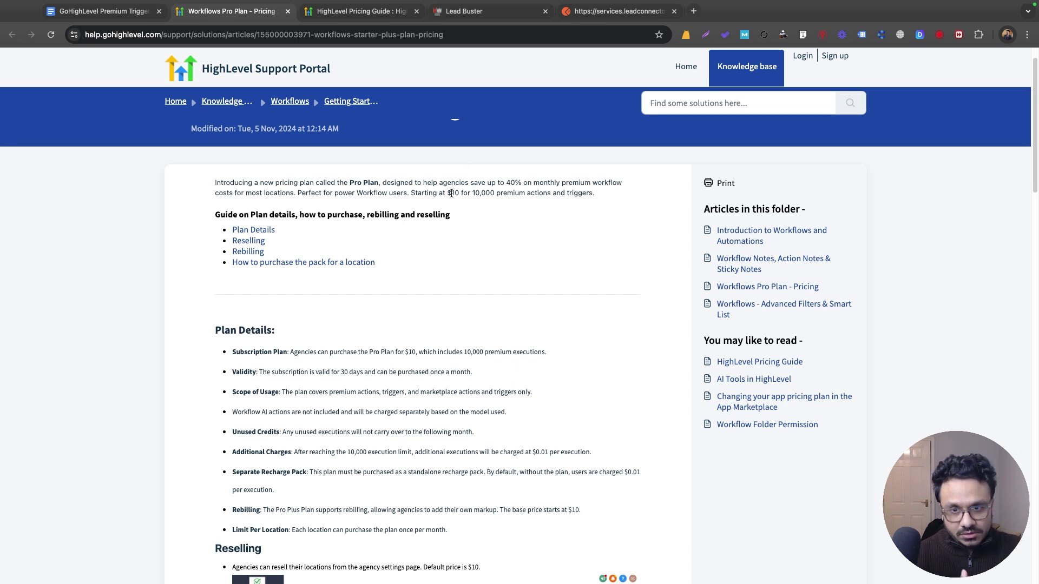
Step: Highlight the $10 starting price, then dismiss the Slack Message setup in Lead Buster
{"action": "double_click", "coordinate": [454, 193]}
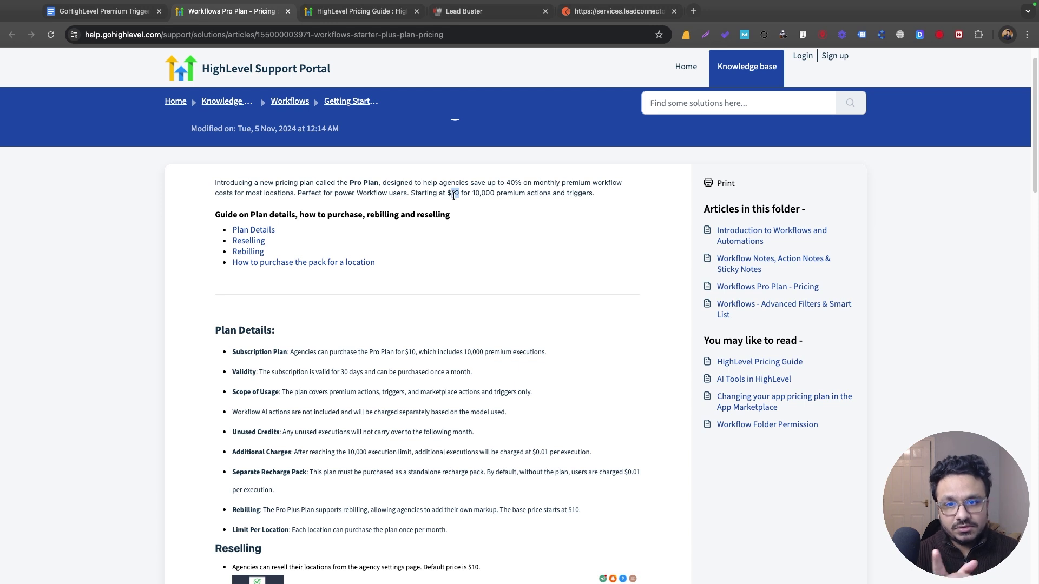
{"action": "left_click", "coordinate": [451, 194]}
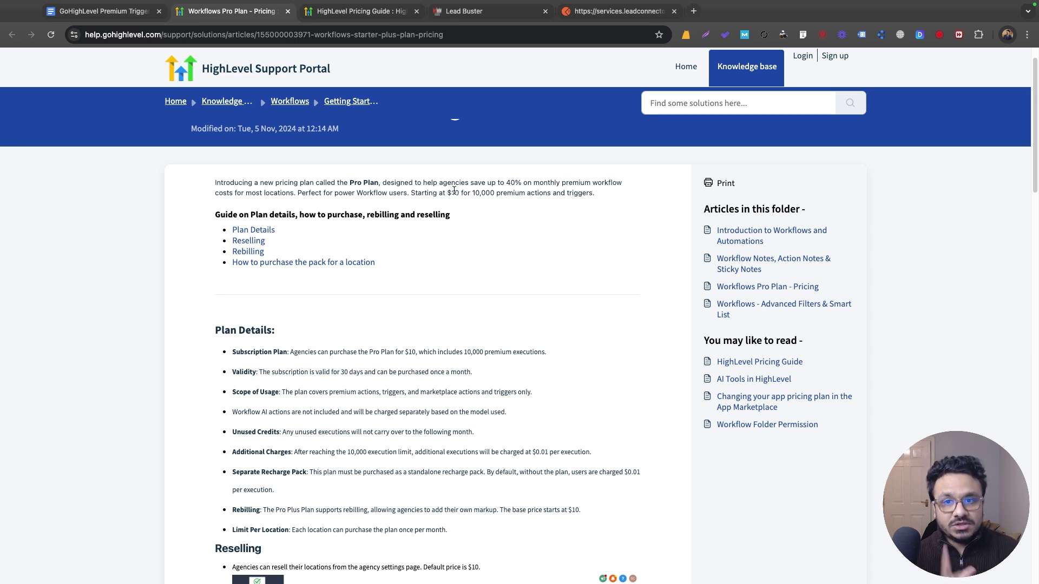
{"action": "left_click", "coordinate": [464, 11]}
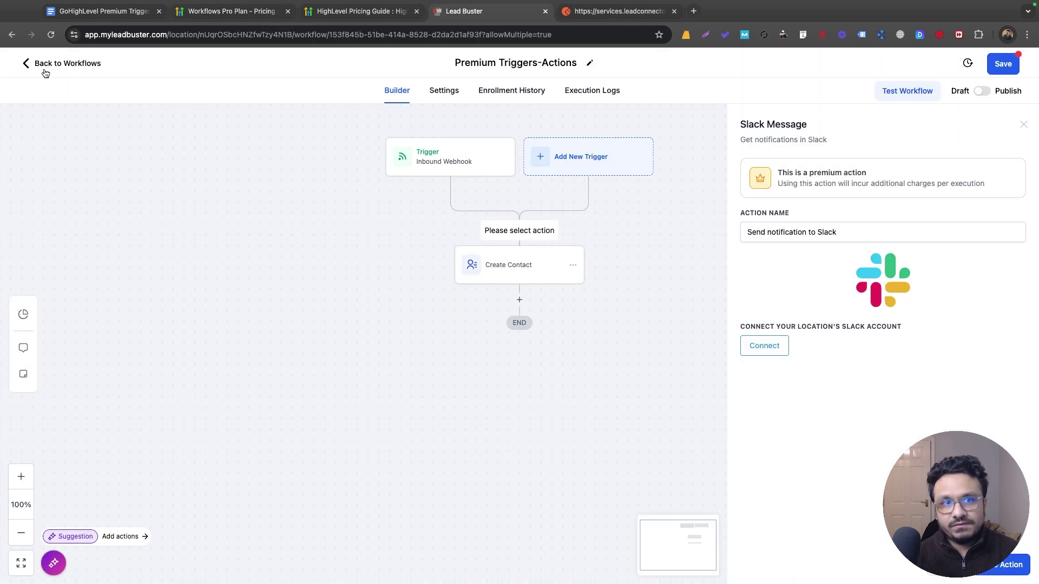
{"action": "left_click", "coordinate": [944, 565]}
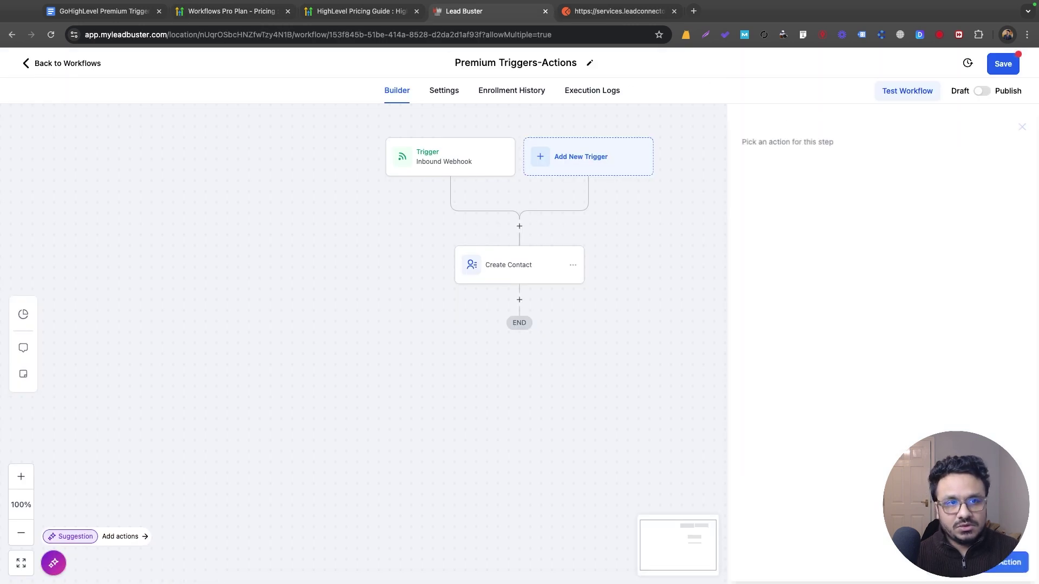
Step: Load app.myleadbuster.com in a new tab and go to the agency Reselling page
{"action": "left_click", "coordinate": [694, 11]}
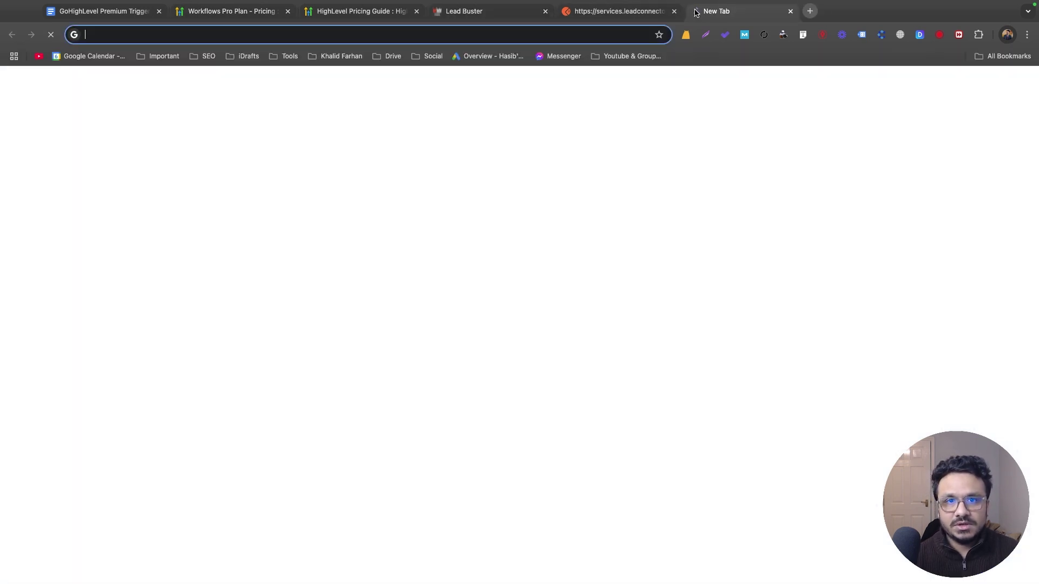
{"action": "type", "text": "app.myleadbuster.com"}
{"action": "key", "text": "Return"}
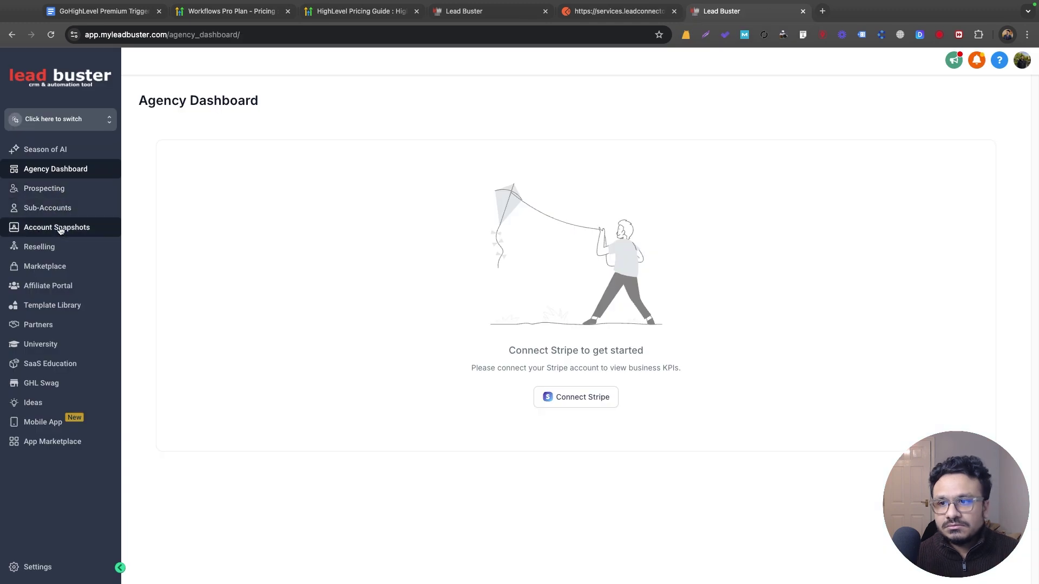
{"action": "left_click", "coordinate": [41, 247]}
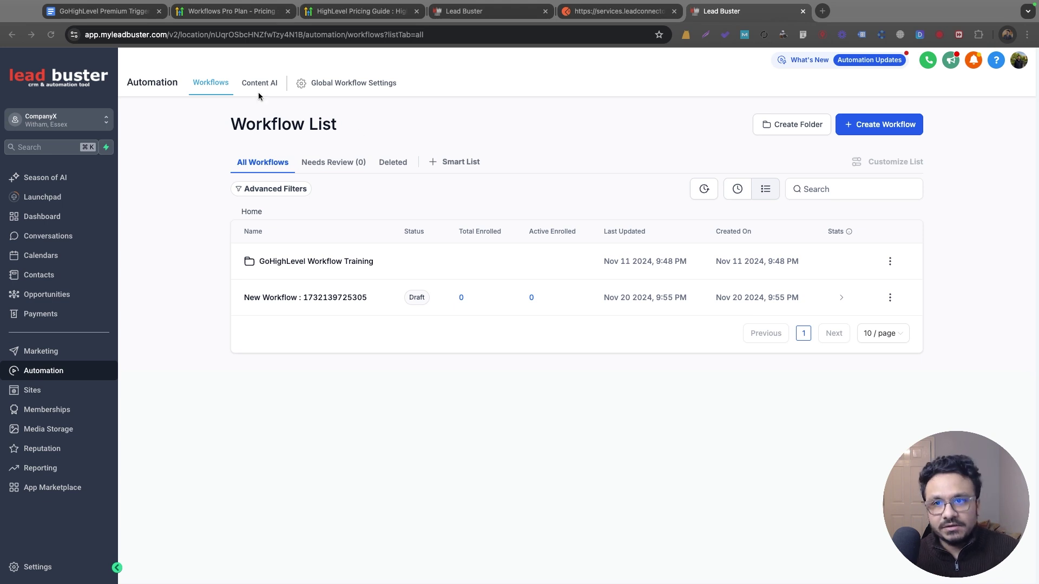
Step: Review Global Workflow Settings, which offer Workflow Pro at $14.99/month
{"action": "left_click", "coordinate": [359, 85]}
{"action": "scroll", "coordinate": [461, 475], "scroll_direction": "down", "scroll_amount": 1}
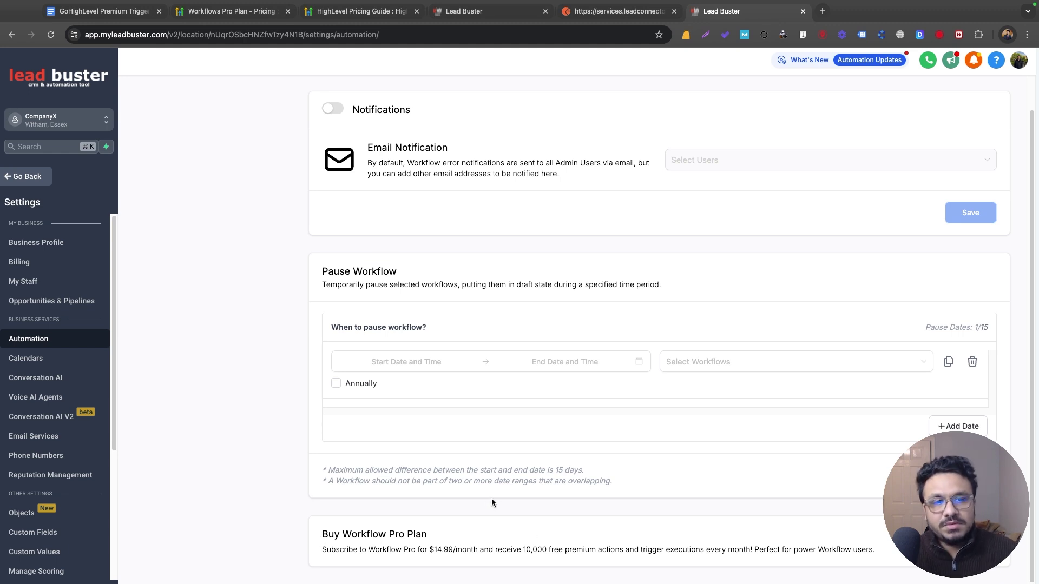
{"action": "scroll", "coordinate": [492, 499], "scroll_direction": "up", "scroll_amount": 2}
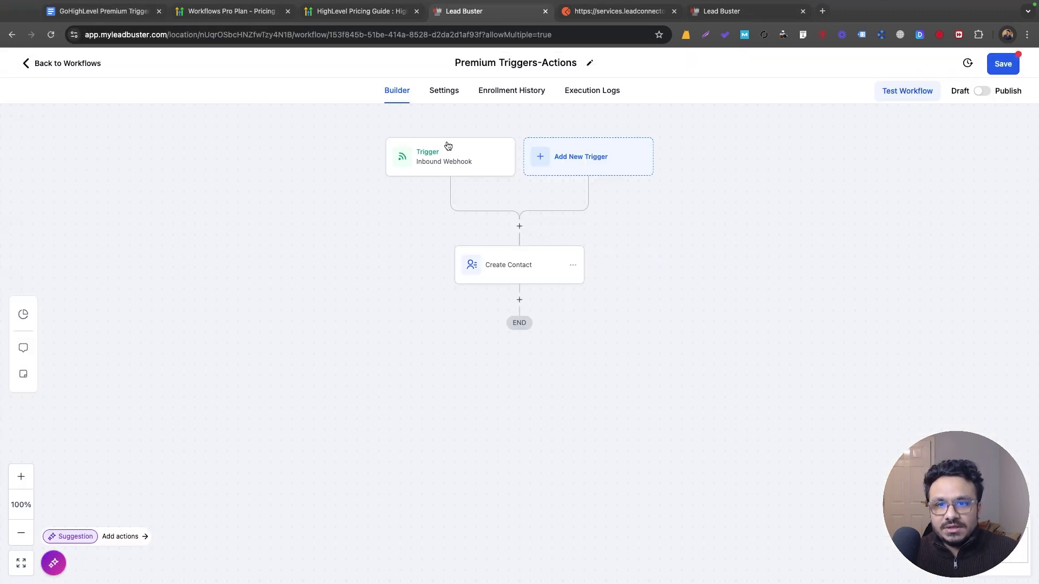
Step: Inspect the Inbound Webhook trigger's settings
{"action": "left_click", "coordinate": [457, 160]}
{"action": "scroll", "coordinate": [766, 374], "scroll_direction": "down", "scroll_amount": 5}
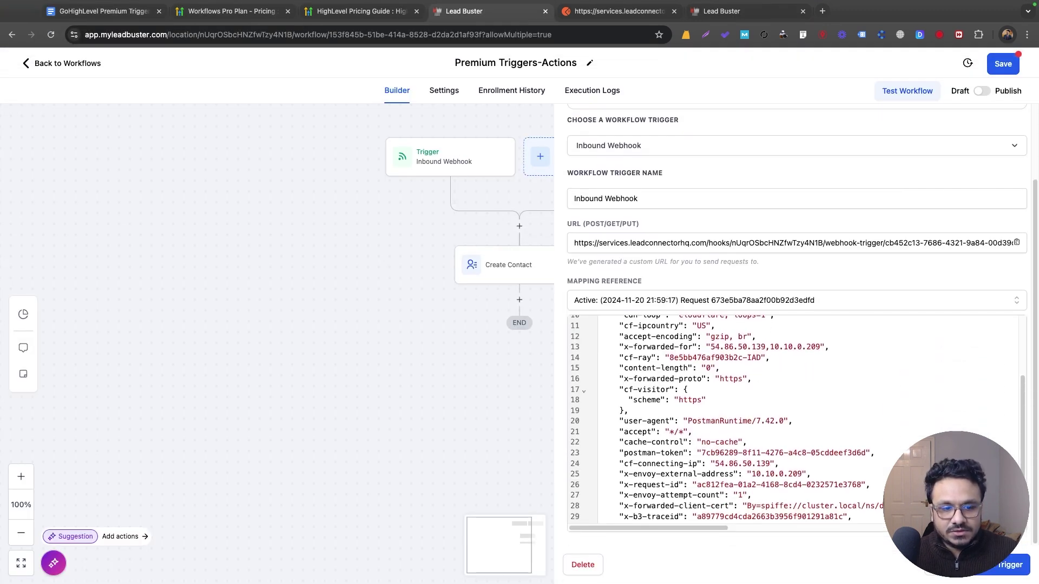
{"action": "left_click", "coordinate": [1003, 564]}
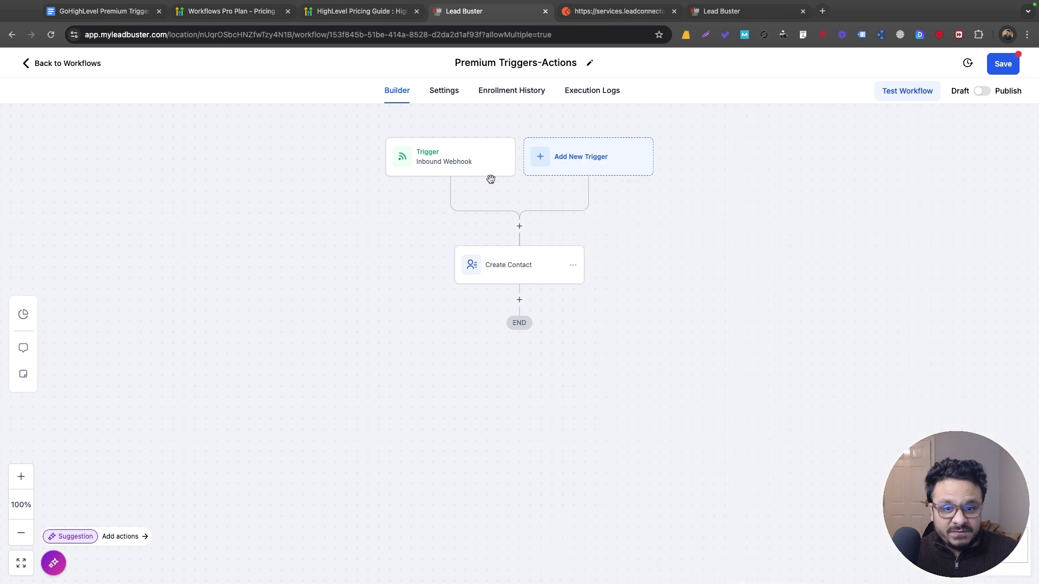
Step: In Create Contact, map First Name to the webhook's QueryParams first_name
{"action": "left_click", "coordinate": [525, 271]}
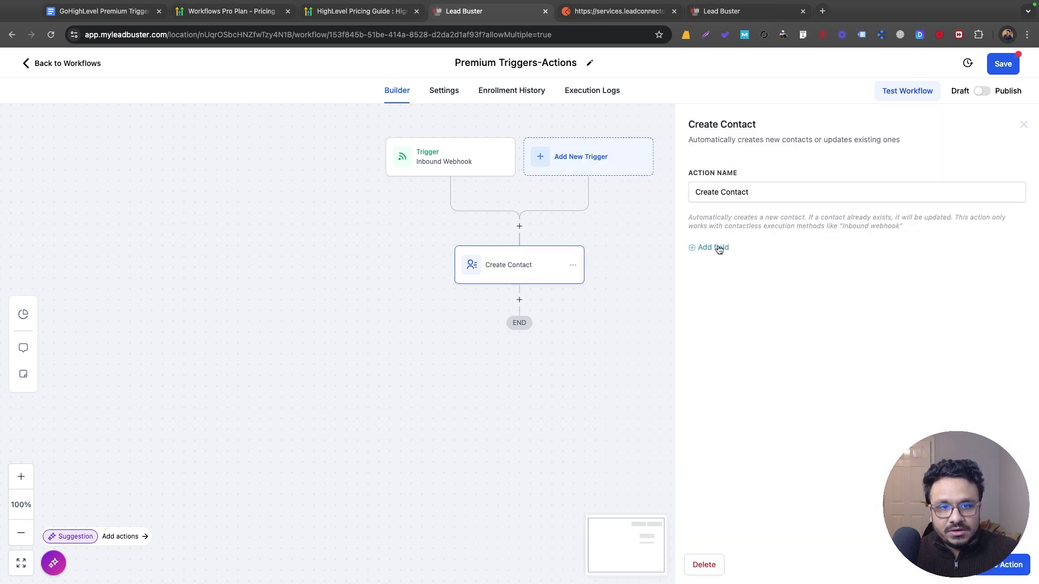
{"action": "left_click", "coordinate": [718, 248]}
{"action": "left_click", "coordinate": [749, 239]}
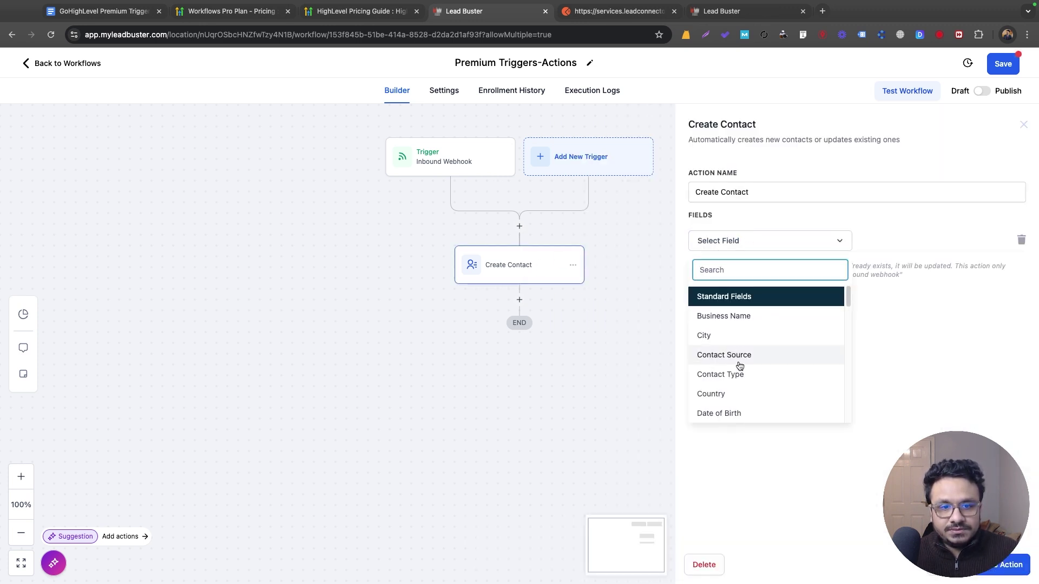
{"action": "scroll", "coordinate": [739, 366], "scroll_direction": "down", "scroll_amount": 3}
{"action": "left_click", "coordinate": [714, 336]}
{"action": "left_click", "coordinate": [977, 245]}
{"action": "left_click", "coordinate": [946, 288]}
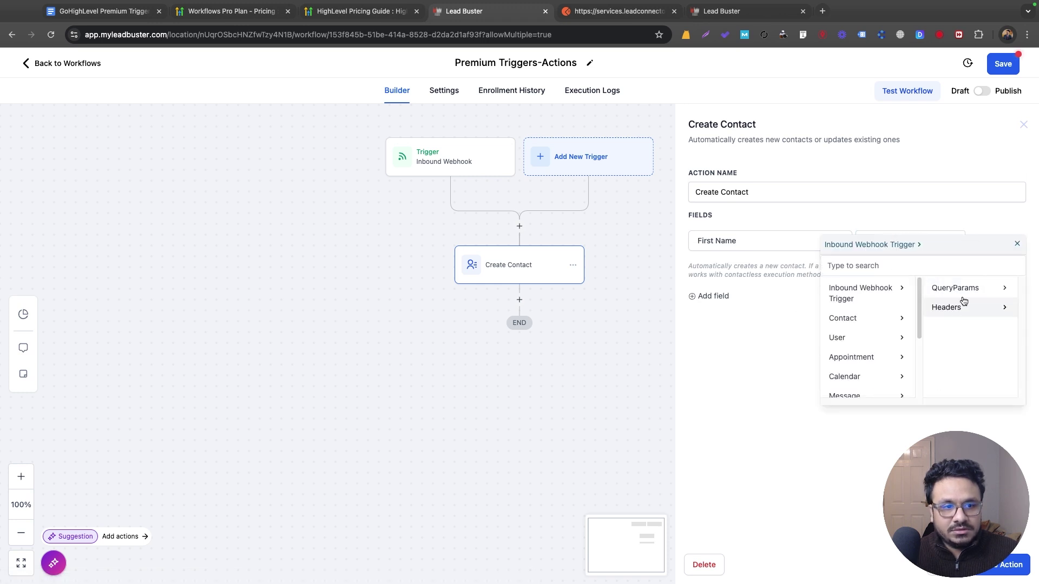
{"action": "left_click", "coordinate": [968, 287]}
{"action": "left_click", "coordinate": [980, 289]}
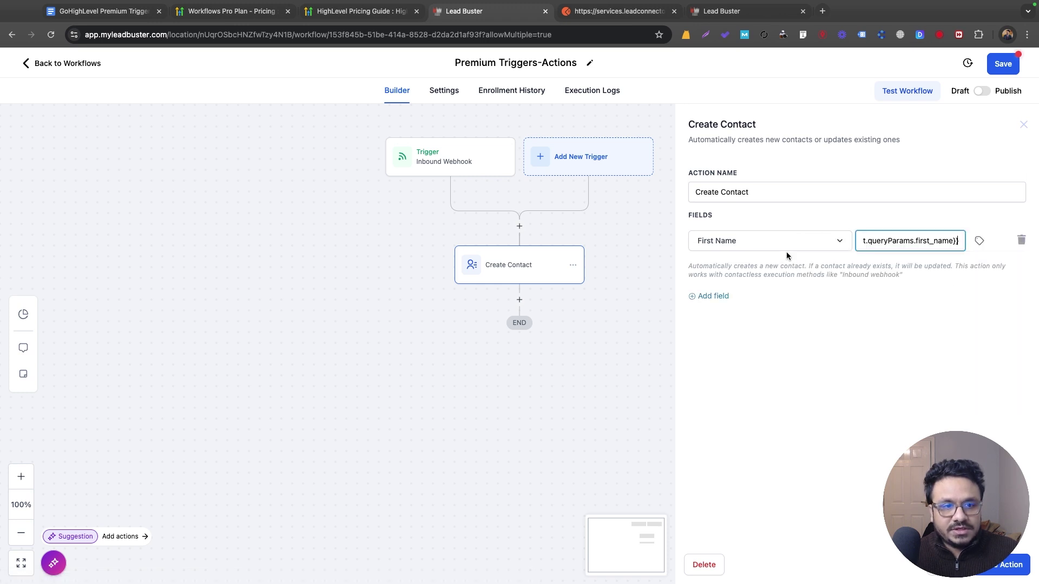
Step: Add a Last Name field mapped to the webhook's QueryParams last_name
{"action": "left_click", "coordinate": [733, 294]}
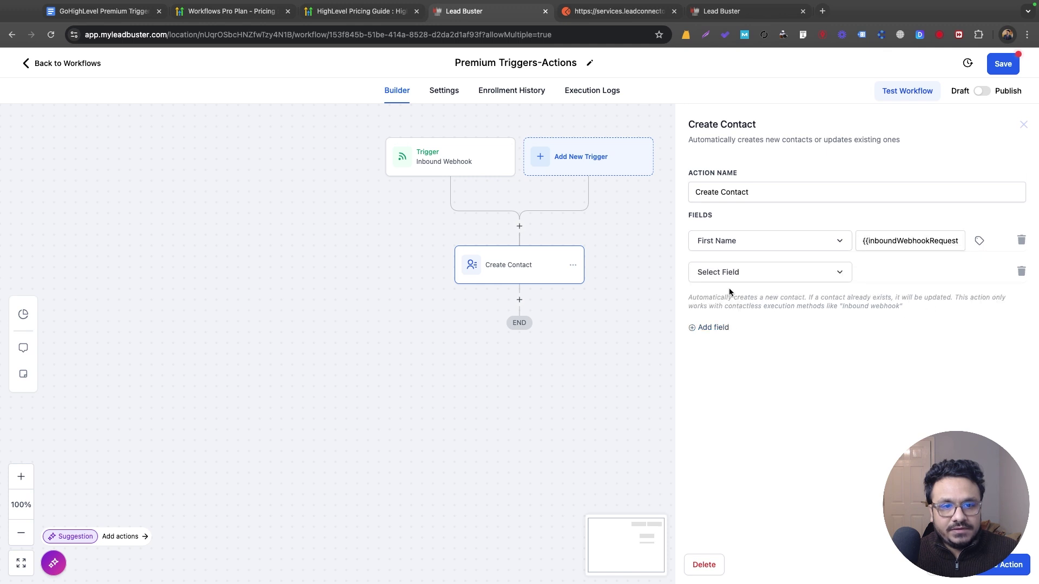
{"action": "left_click", "coordinate": [731, 276]}
{"action": "scroll", "coordinate": [732, 378], "scroll_direction": "down", "scroll_amount": 4}
{"action": "scroll", "coordinate": [732, 393], "scroll_direction": "down", "scroll_amount": 2}
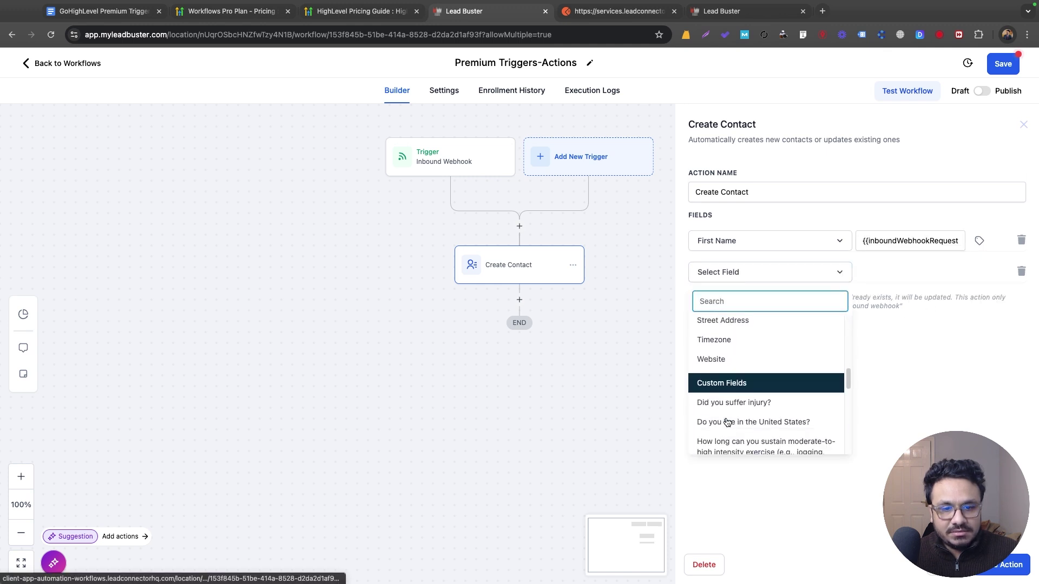
{"action": "scroll", "coordinate": [728, 417], "scroll_direction": "up", "scroll_amount": 5}
{"action": "left_click", "coordinate": [726, 417]}
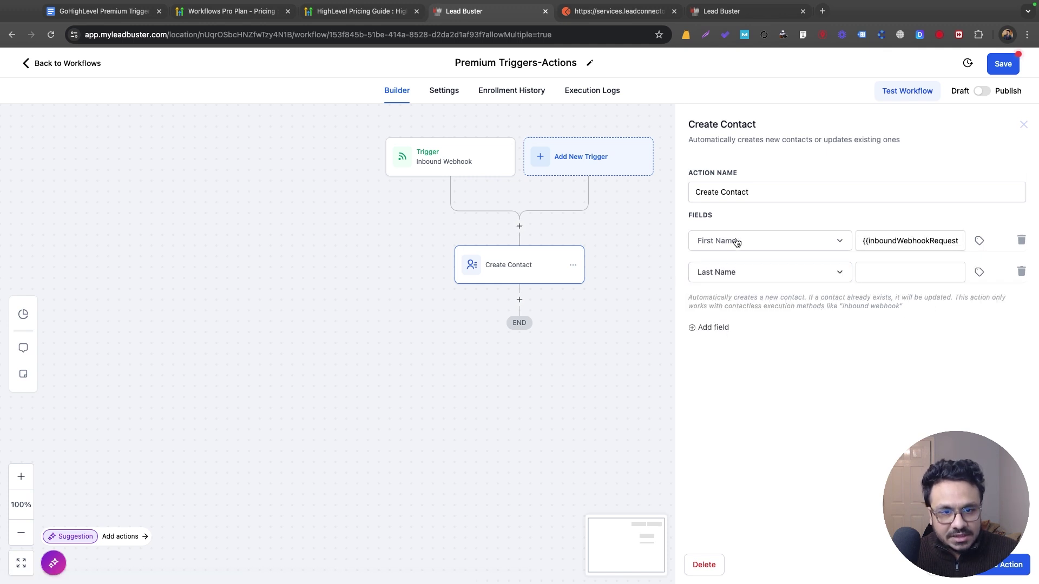
{"action": "left_click", "coordinate": [979, 274]}
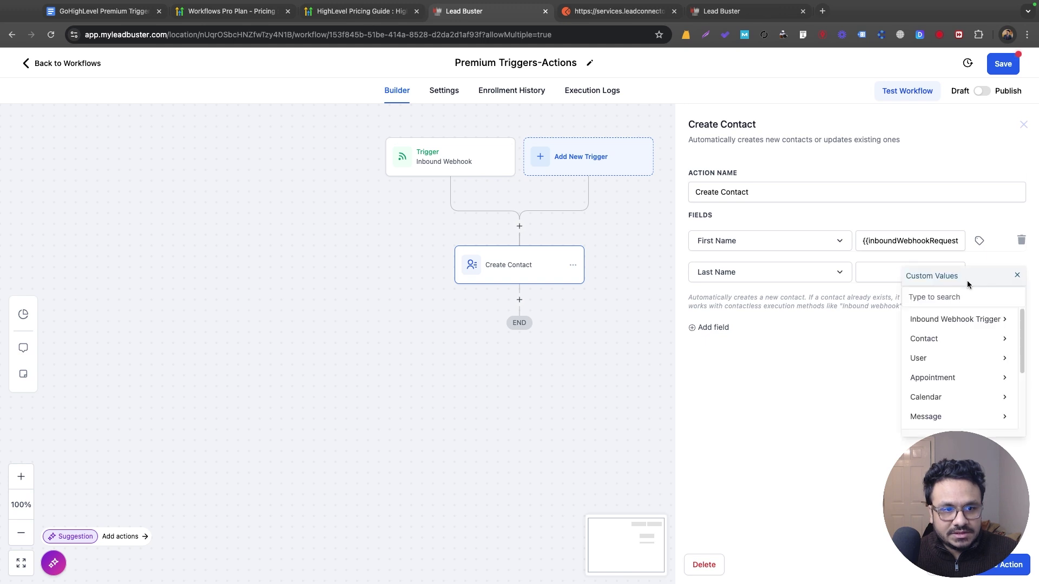
{"action": "left_click", "coordinate": [973, 323]}
{"action": "left_click", "coordinate": [973, 323]}
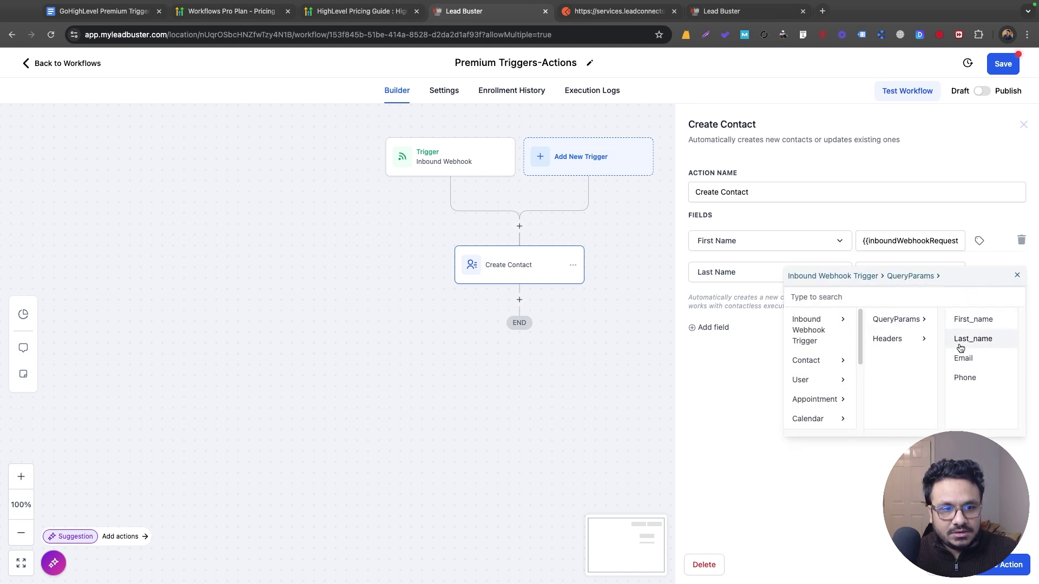
{"action": "left_click", "coordinate": [962, 343]}
Step: Add an Email field mapped to the webhook's QueryParams email
{"action": "left_click", "coordinate": [716, 328]}
{"action": "left_click", "coordinate": [755, 304]}
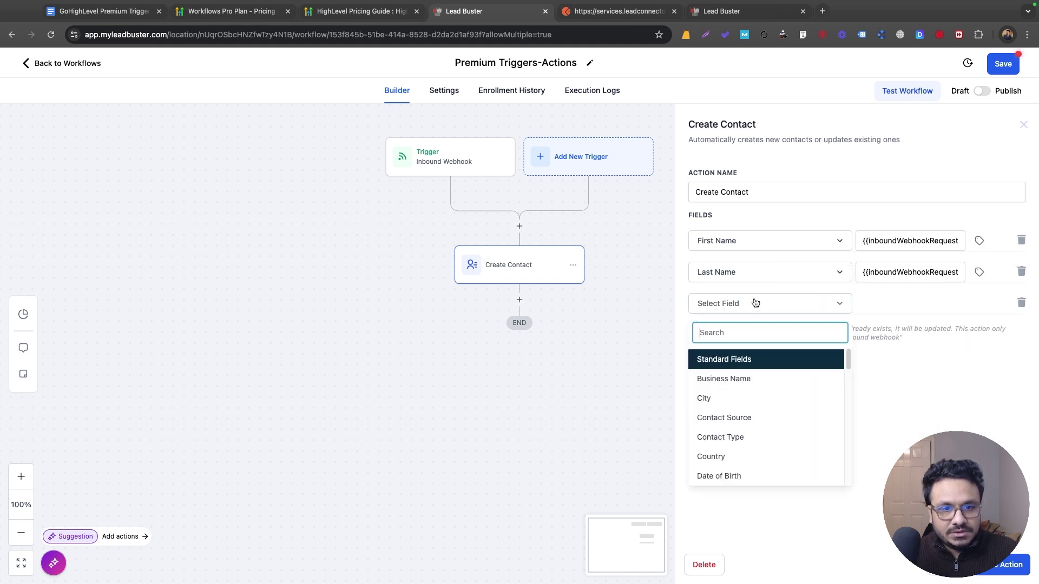
{"action": "scroll", "coordinate": [752, 417], "scroll_direction": "down", "scroll_amount": 3}
{"action": "scroll", "coordinate": [738, 435], "scroll_direction": "down", "scroll_amount": 1}
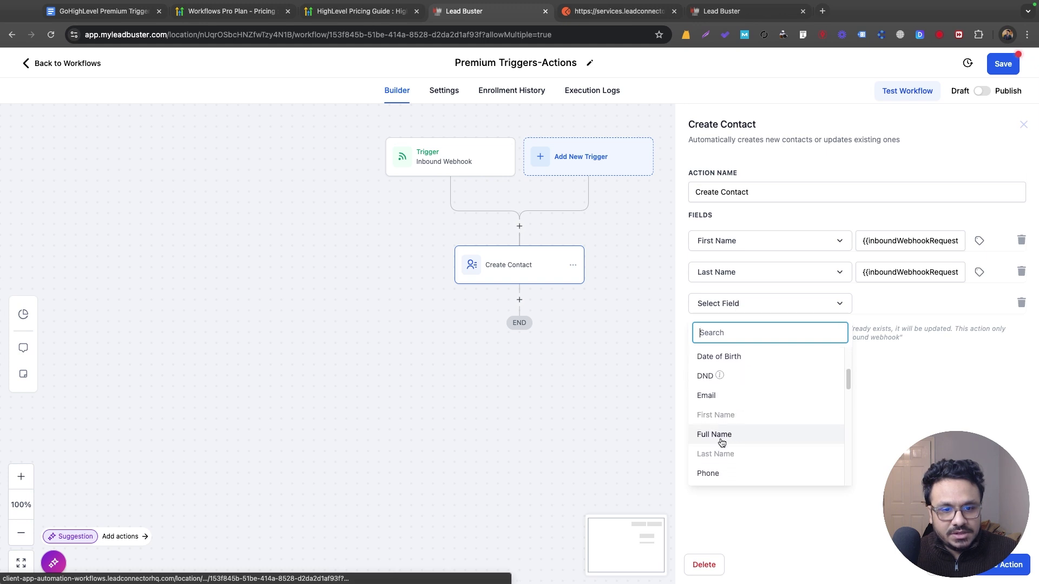
{"action": "left_click", "coordinate": [724, 396]}
{"action": "left_click", "coordinate": [907, 304]}
{"action": "left_click", "coordinate": [979, 303]}
{"action": "left_click", "coordinate": [876, 353]}
{"action": "left_click", "coordinate": [955, 351]}
{"action": "left_click", "coordinate": [958, 386]}
Step: Add a Phone field mapped to the webhook's QueryParams phone and close Create Contact
{"action": "left_click", "coordinate": [714, 360]}
{"action": "left_click", "coordinate": [749, 338]}
{"action": "scroll", "coordinate": [742, 444], "scroll_direction": "down", "scroll_amount": 3}
{"action": "scroll", "coordinate": [747, 481], "scroll_direction": "down", "scroll_amount": 2}
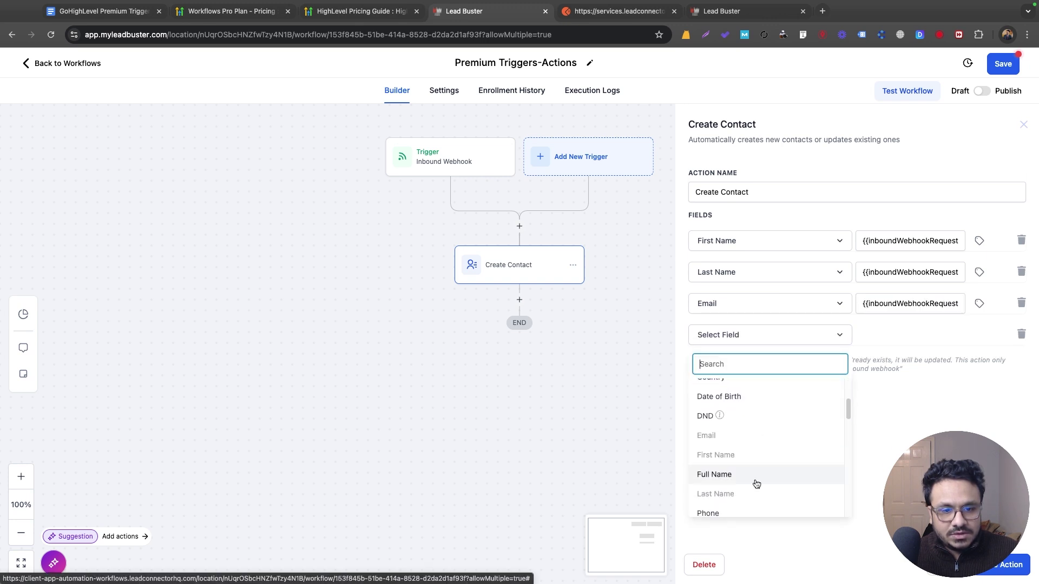
{"action": "left_click", "coordinate": [737, 489]}
{"action": "left_click", "coordinate": [979, 334]}
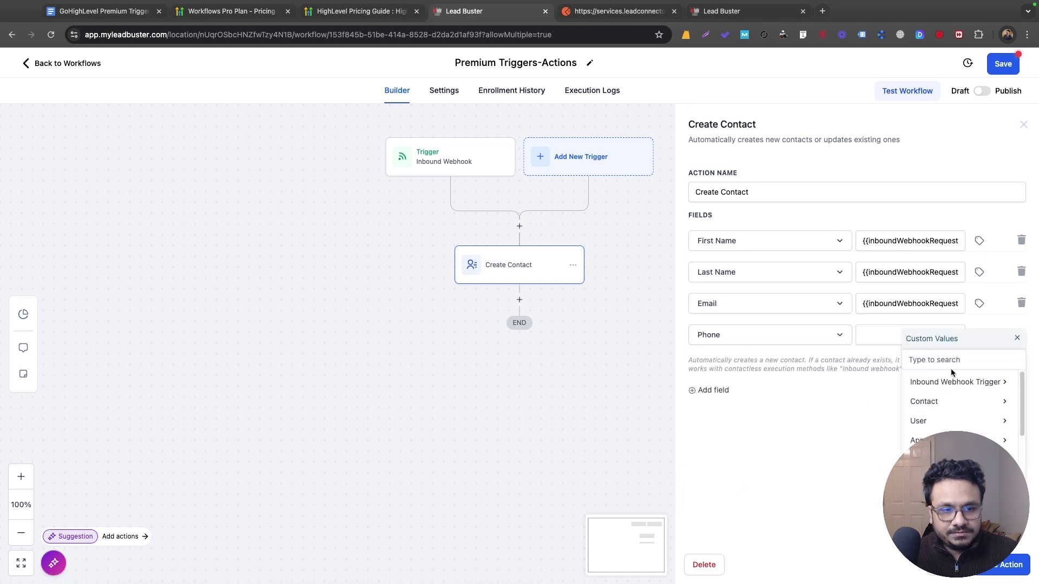
{"action": "left_click", "coordinate": [955, 382]}
{"action": "left_click", "coordinate": [955, 382]}
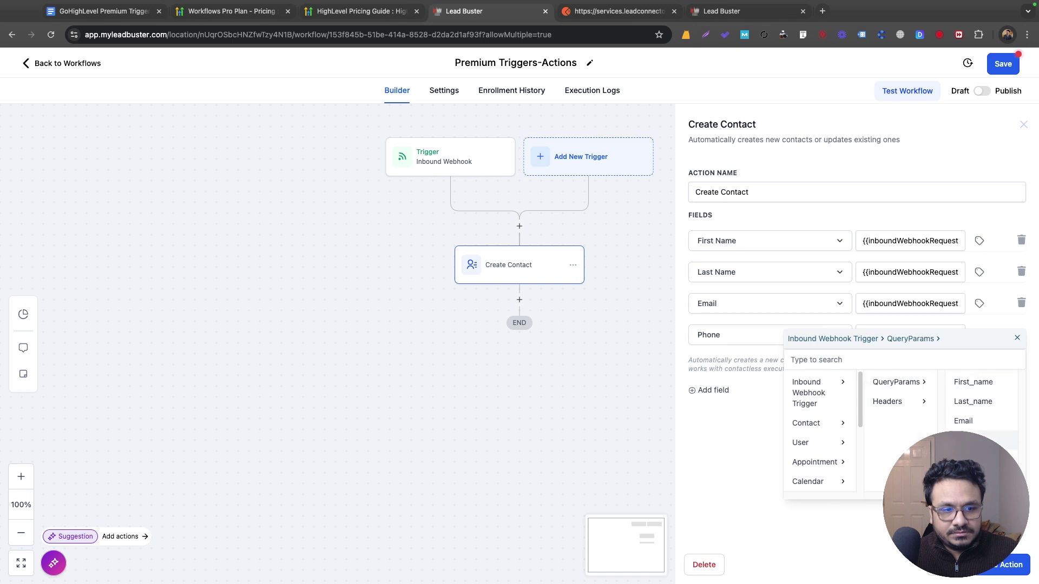
{"action": "left_click", "coordinate": [968, 441]}
{"action": "left_click", "coordinate": [577, 276]}
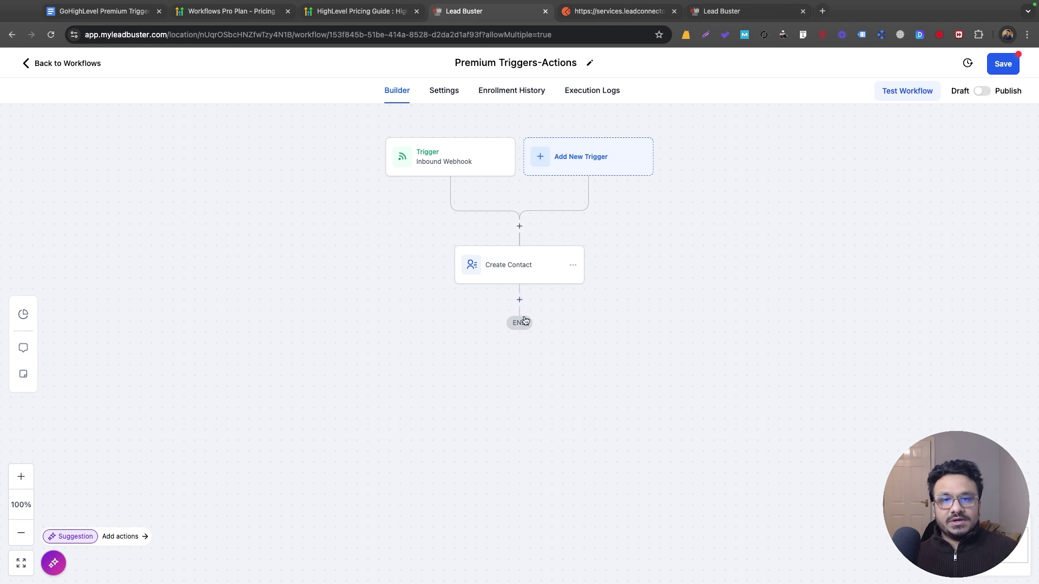
{"action": "left_click", "coordinate": [519, 299]}
{"action": "type", "text": "slack"}
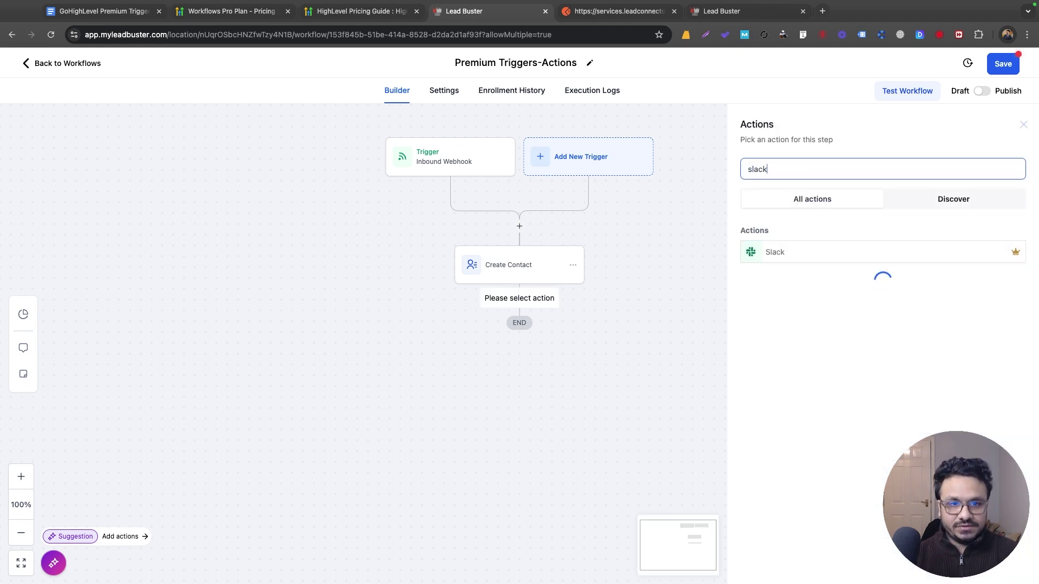
{"action": "left_click", "coordinate": [830, 248]}
{"action": "key", "text": "Escape"}
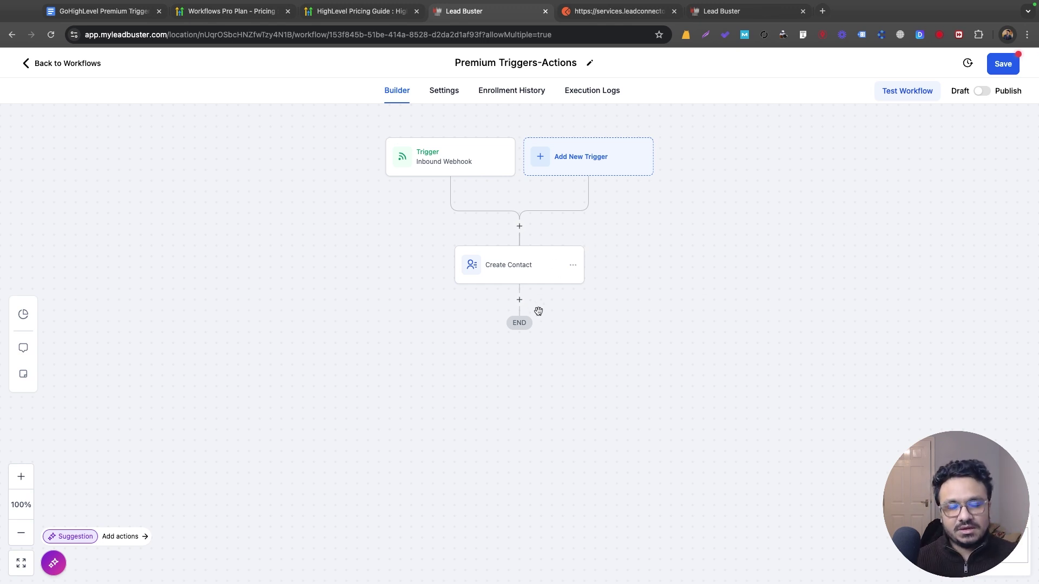
Step: Save the Premium Triggers-Actions workflow and return to the Workflows Pro Plan - Pricing article
{"action": "left_click", "coordinate": [1007, 70]}
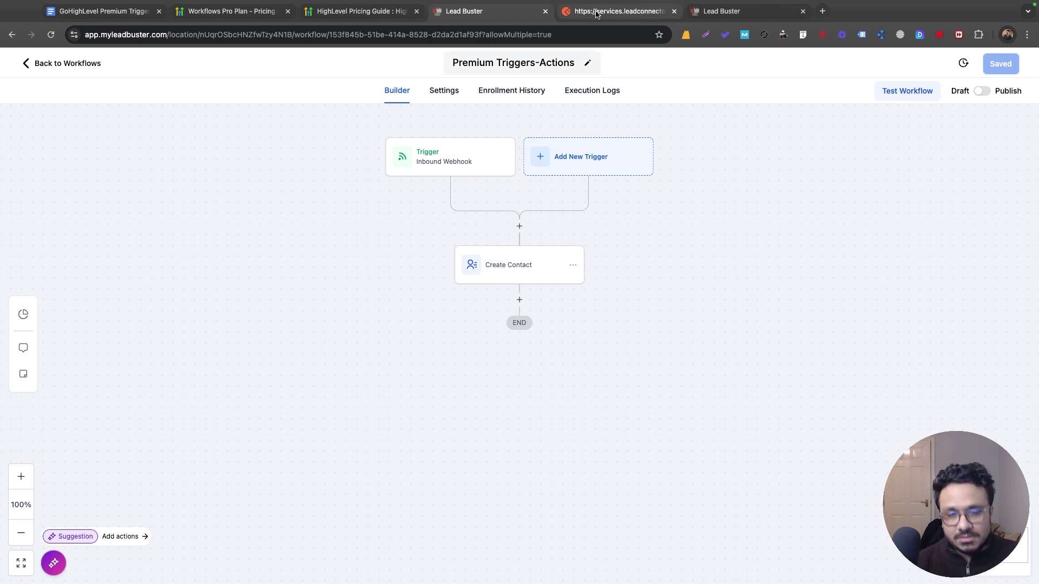
{"action": "left_click", "coordinate": [214, 16]}
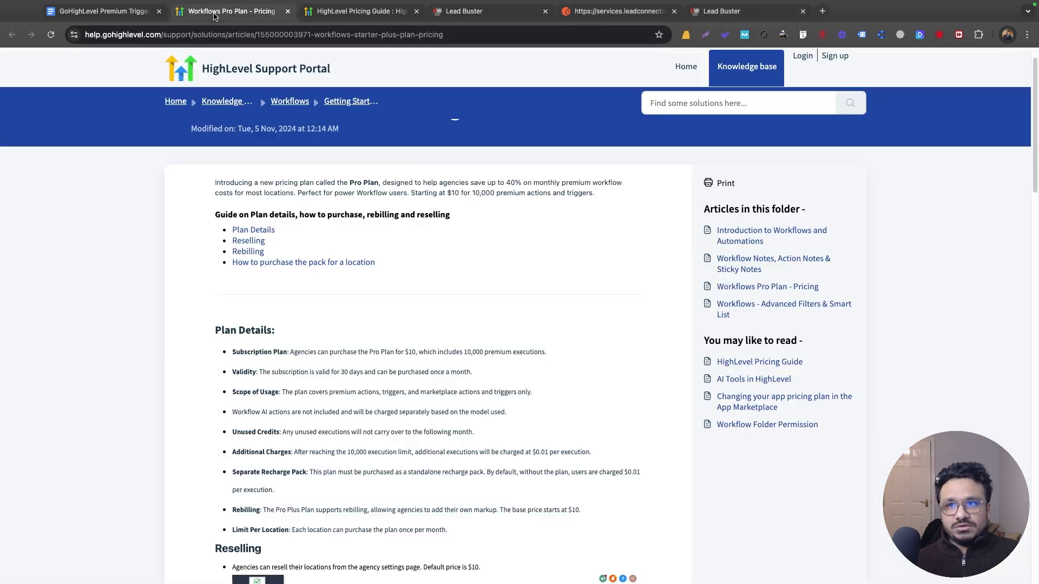